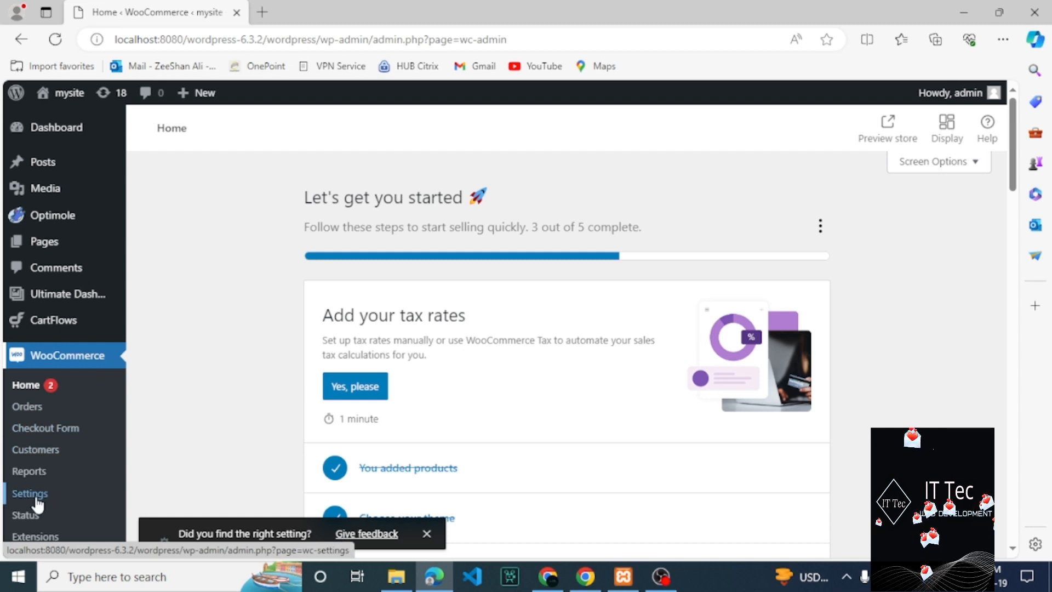
- Open the Legacy API section of the advanced WooCommerce settings, dismissing the Ultimate Dashboard notices
{"action": "left_click", "coordinate": [30, 494]}
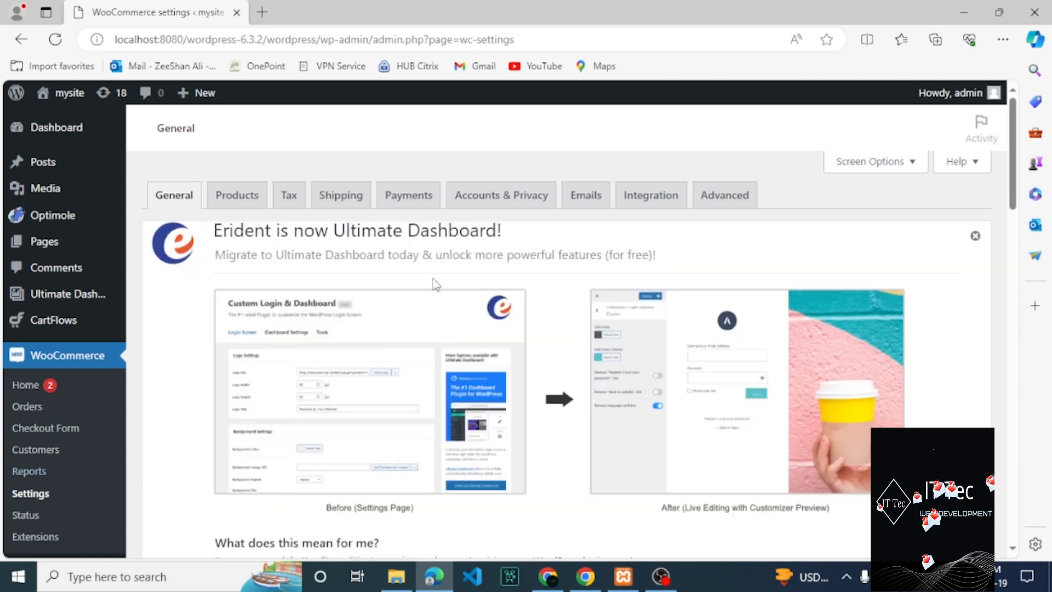
{"action": "left_click", "coordinate": [975, 235]}
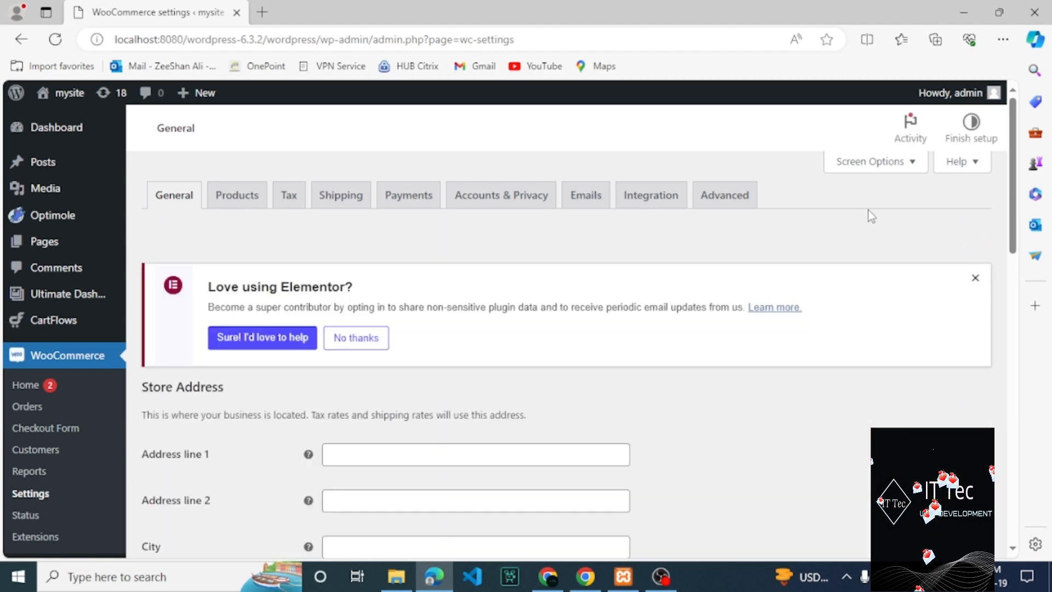
{"action": "left_click", "coordinate": [751, 198]}
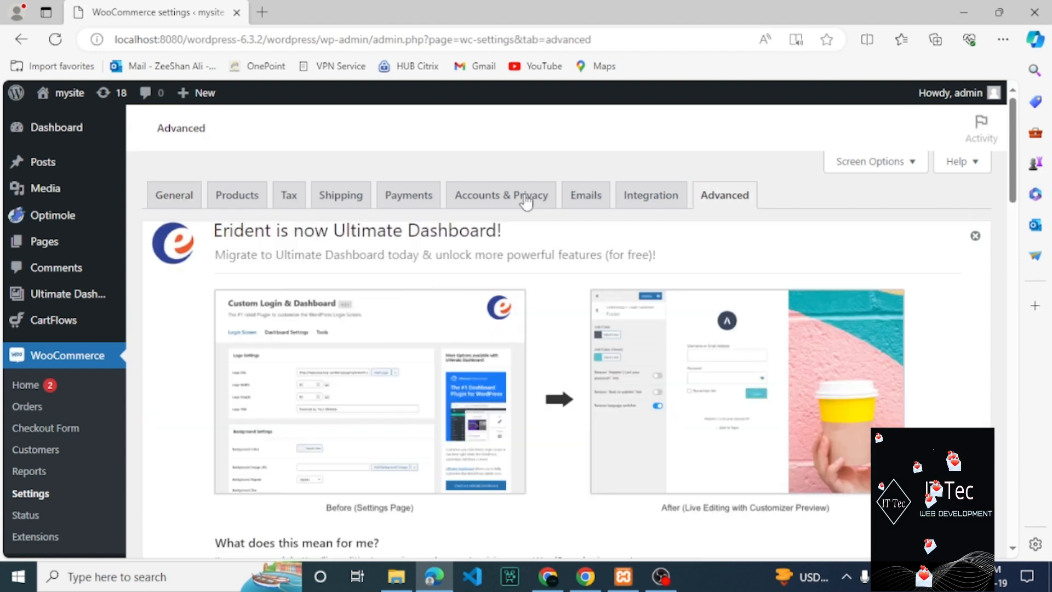
{"action": "left_click", "coordinate": [975, 236]}
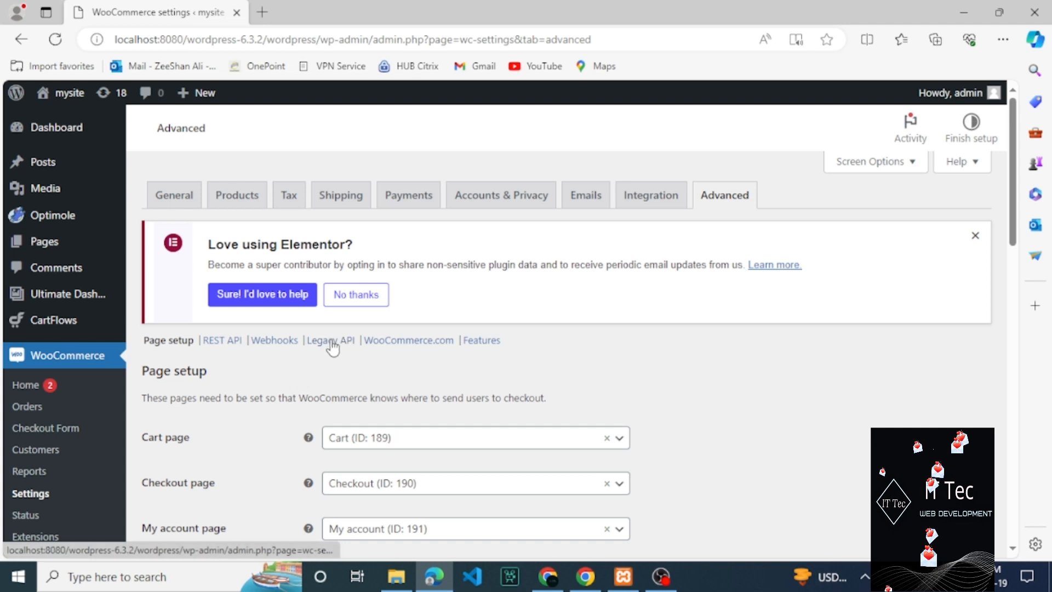
{"action": "left_click", "coordinate": [329, 345]}
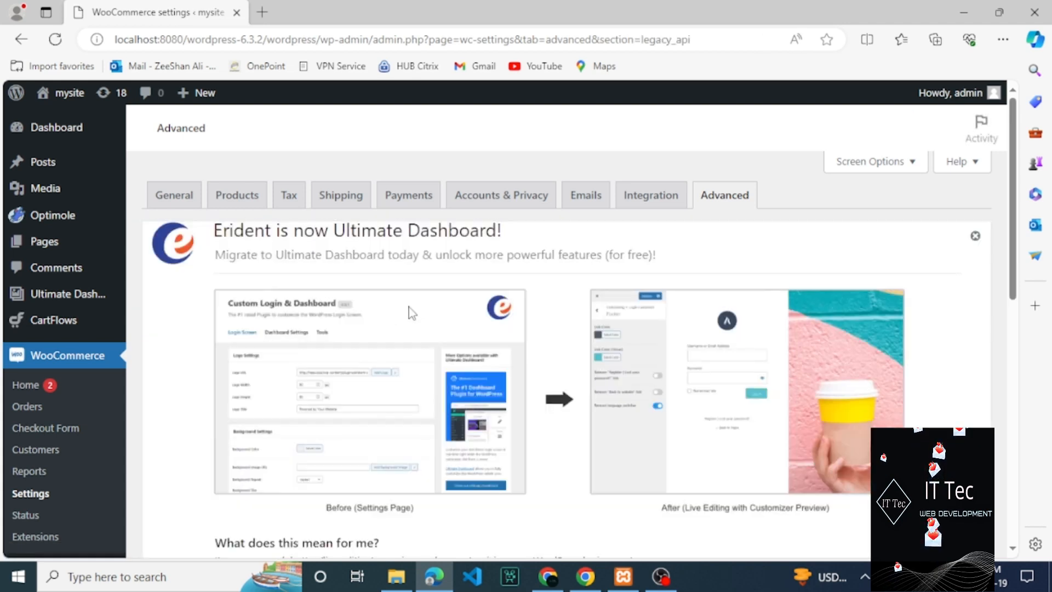
{"action": "left_click", "coordinate": [974, 236]}
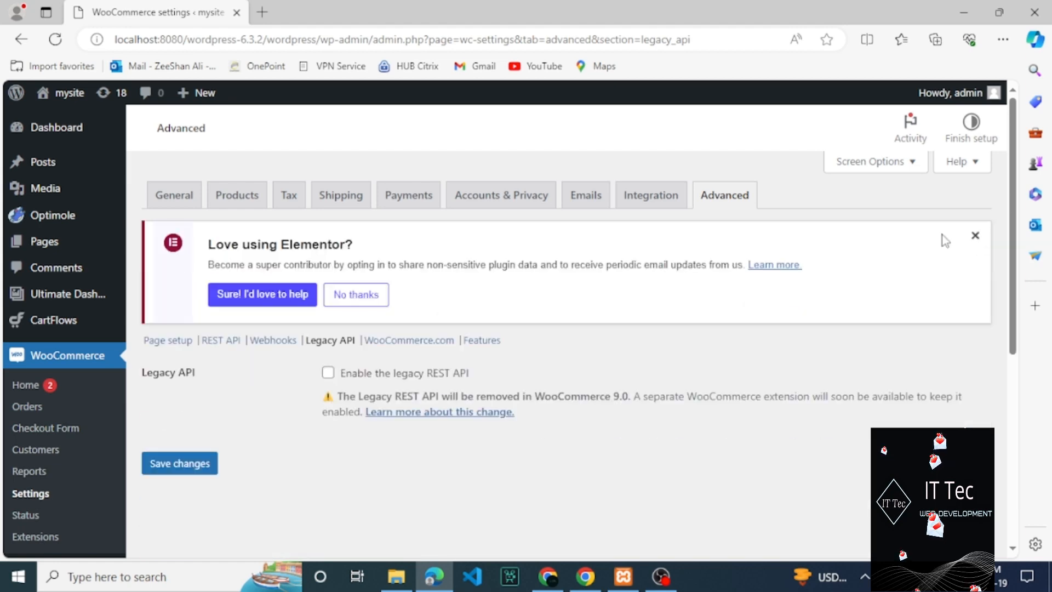
- Enable the legacy REST API, save the settings and dismiss the Ultimate Dashboard notice
{"action": "left_click", "coordinate": [327, 373]}
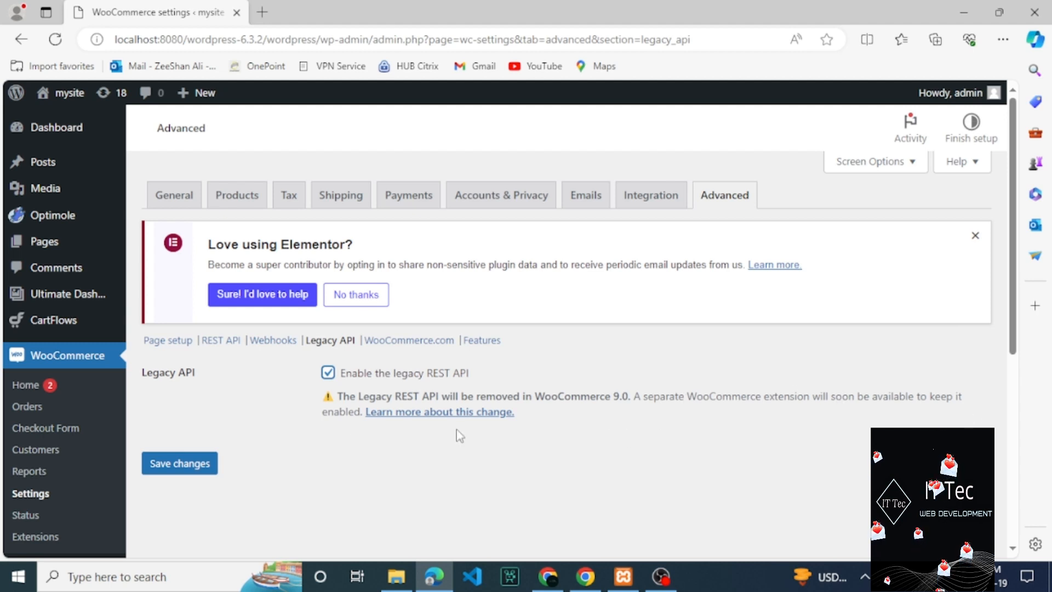
{"action": "left_click", "coordinate": [172, 479]}
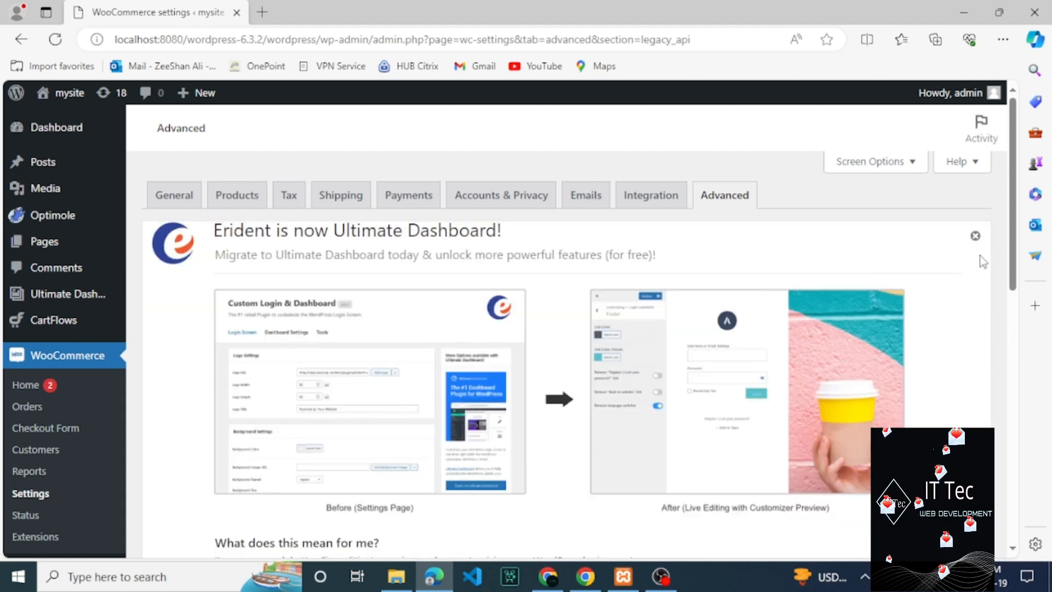
{"action": "left_click", "coordinate": [975, 237]}
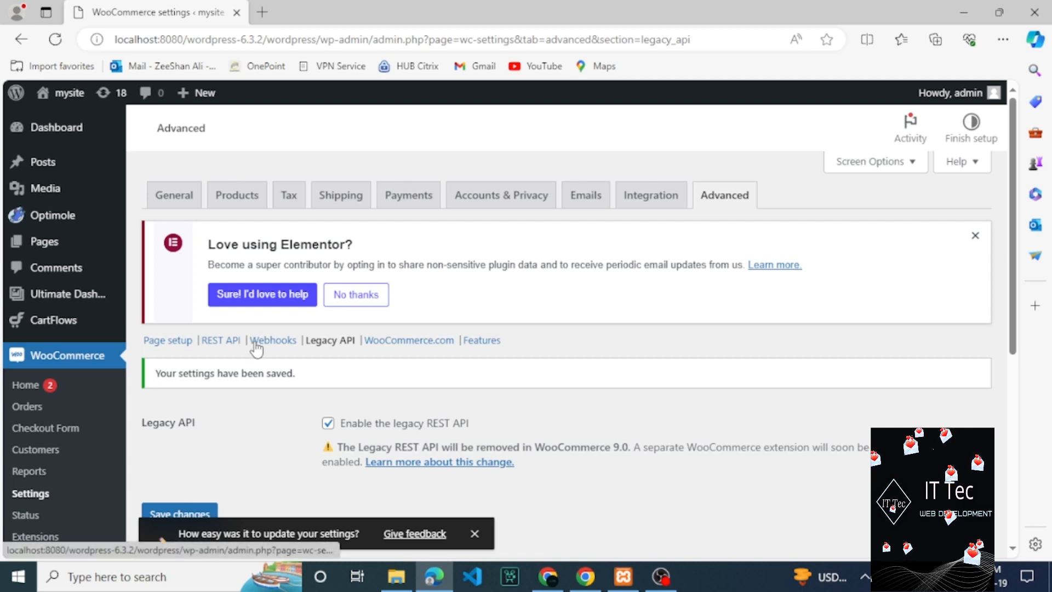
- Start adding a new key in the REST API section, dismissing the Ultimate Dashboard notices
{"action": "left_click", "coordinate": [237, 349]}
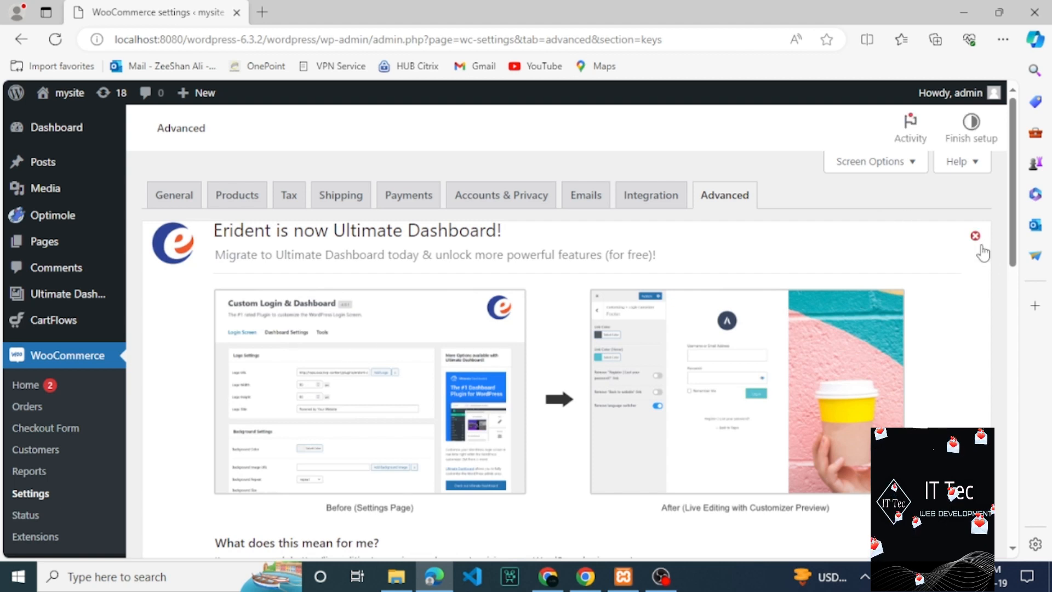
{"action": "left_click", "coordinate": [976, 236]}
{"action": "left_click", "coordinate": [237, 378]}
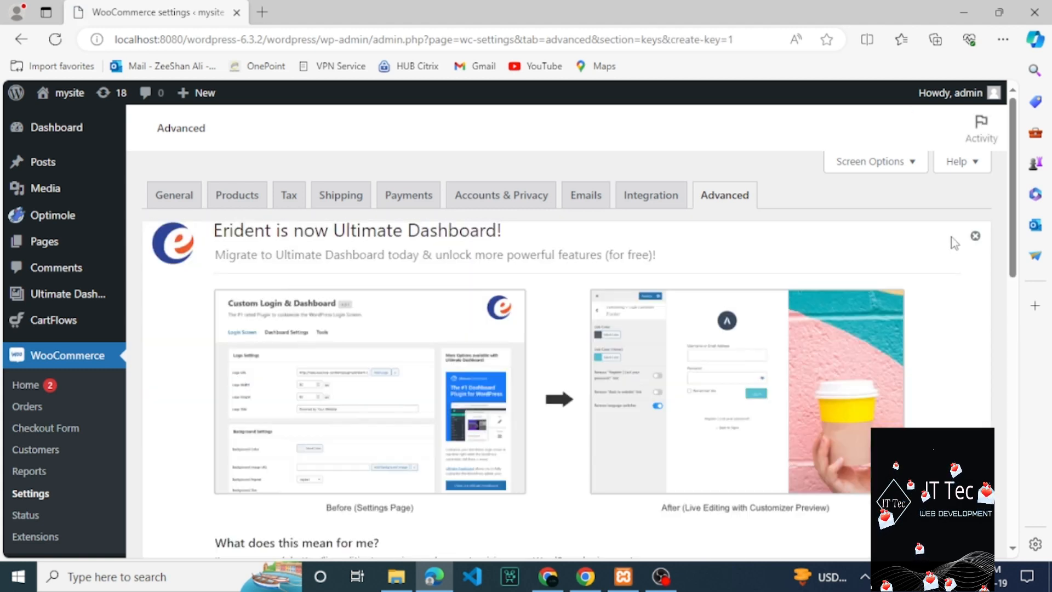
{"action": "left_click", "coordinate": [976, 236]}
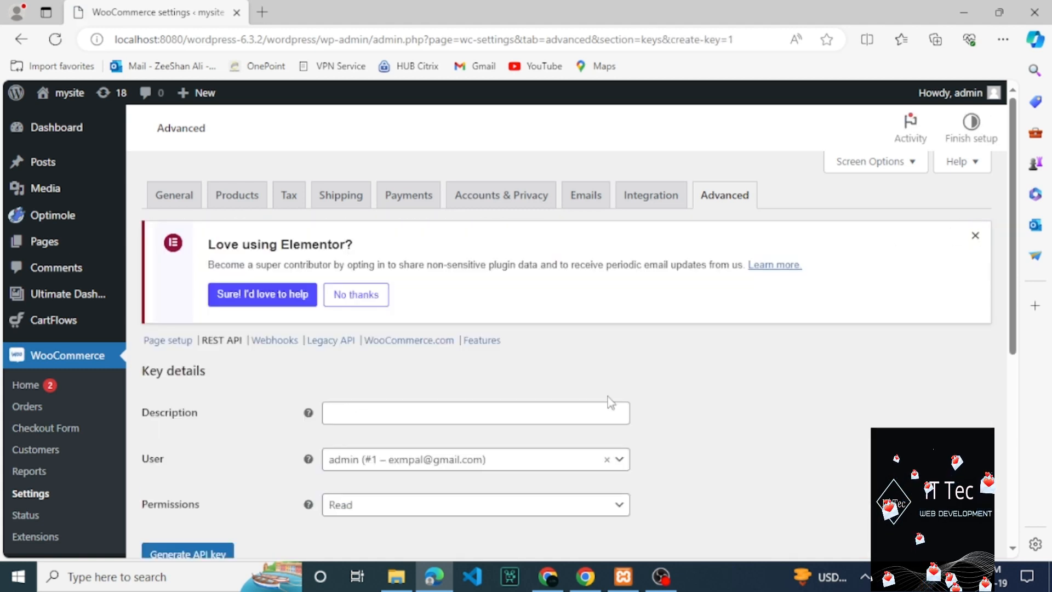
- Describe the API key as "My api" and try searching for the key's user with "adman"
{"action": "left_click", "coordinate": [501, 408]}
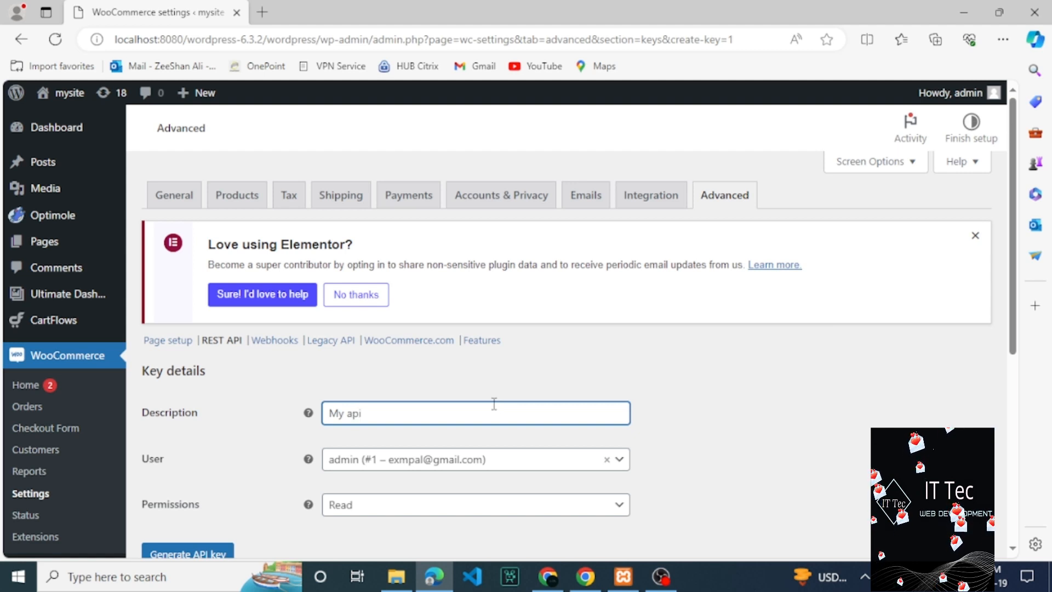
{"action": "left_click", "coordinate": [441, 461]}
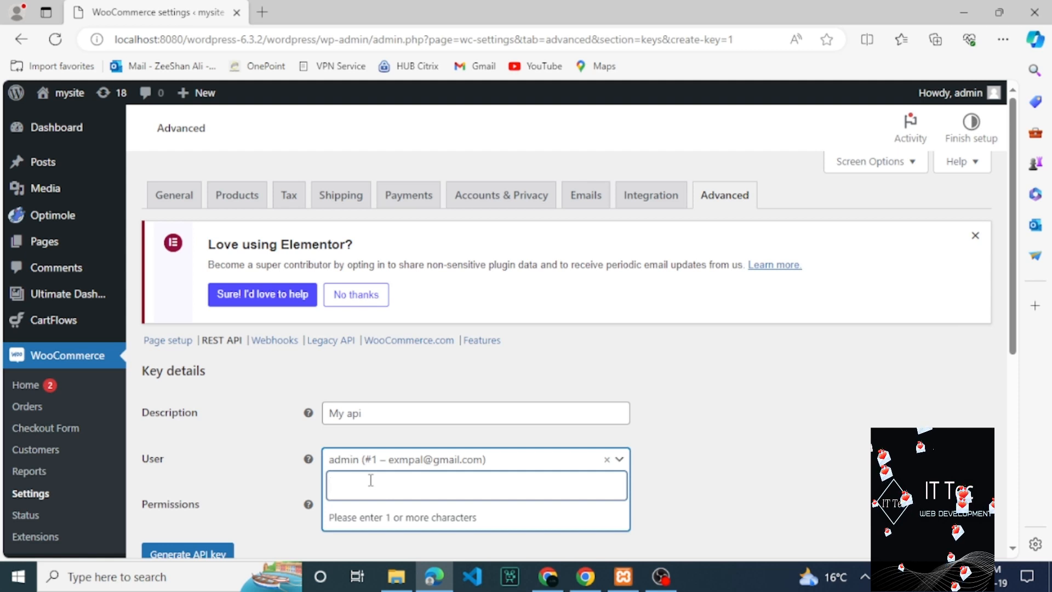
{"action": "type", "text": "a"}
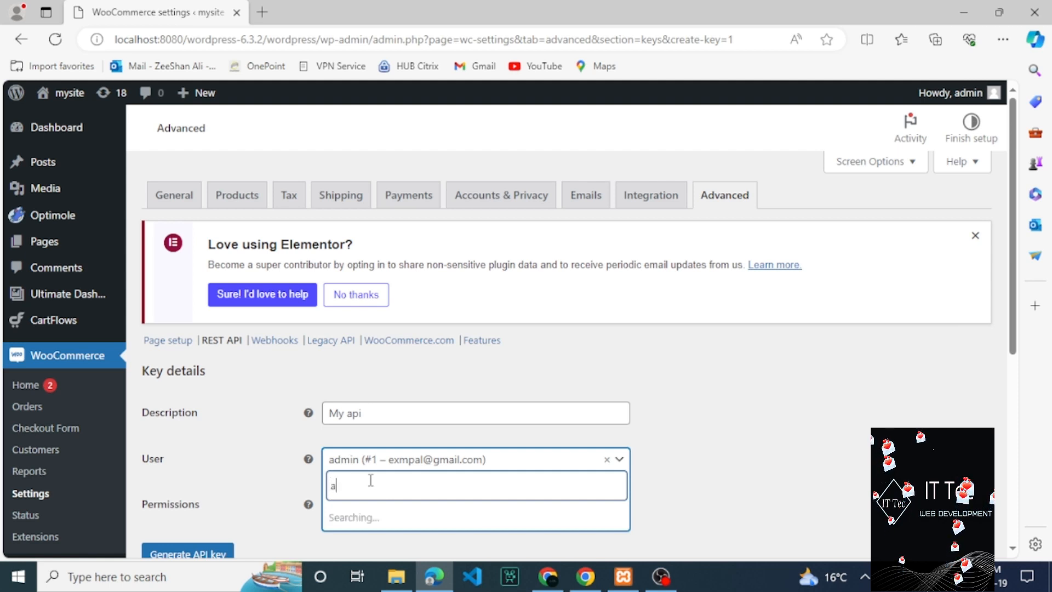
{"action": "type", "text": "dman"}
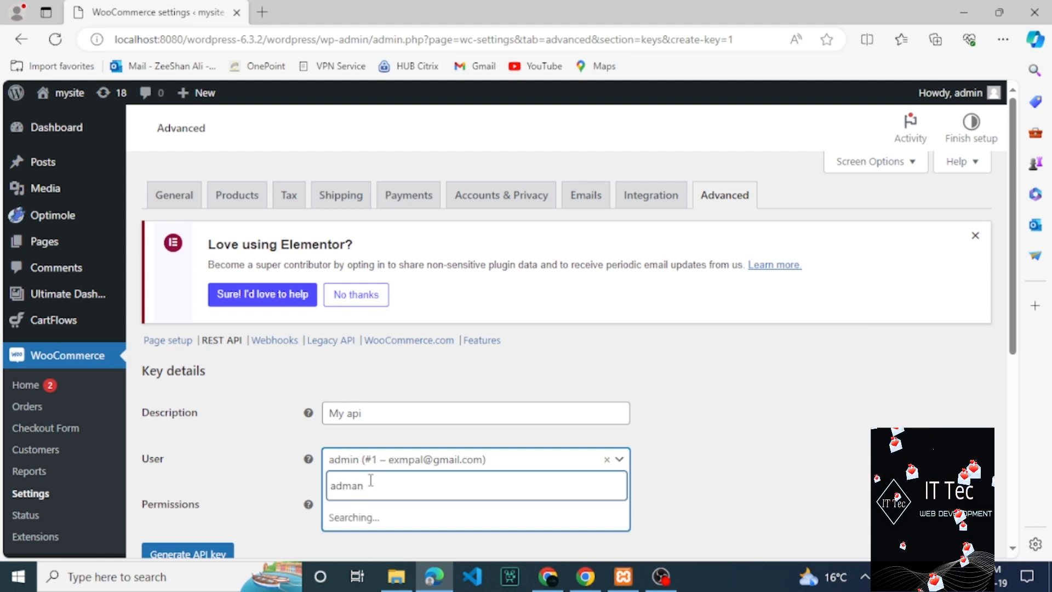
{"action": "left_click", "coordinate": [307, 489]}
- Set the key's permissions to Read/Write and generate the API key
{"action": "left_click", "coordinate": [352, 504]}
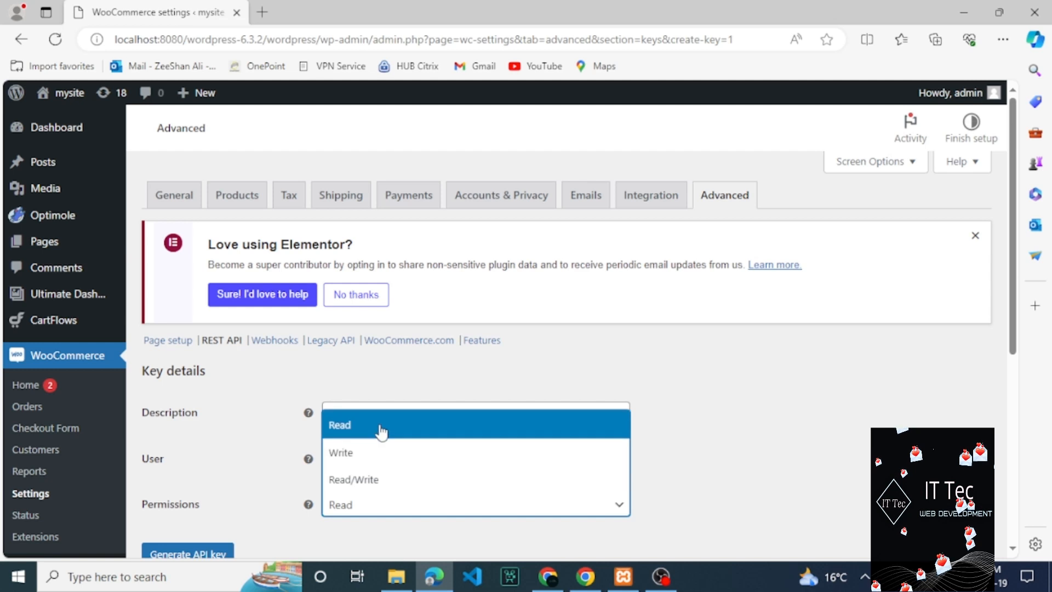
{"action": "left_click", "coordinate": [359, 480]}
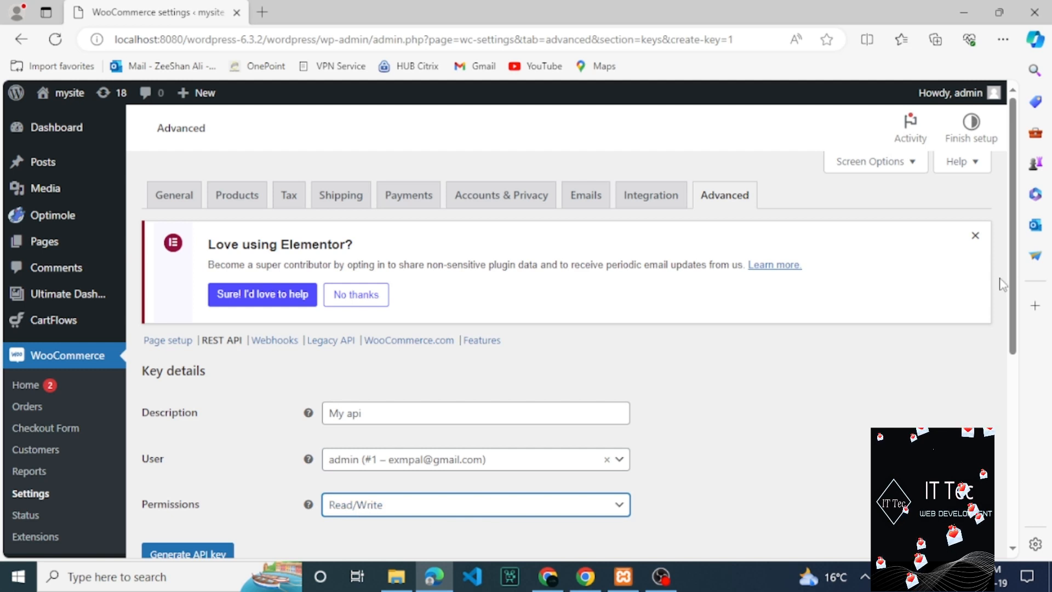
{"action": "left_click_drag", "start_coordinate": [1014, 287], "coordinate": [1015, 365]}
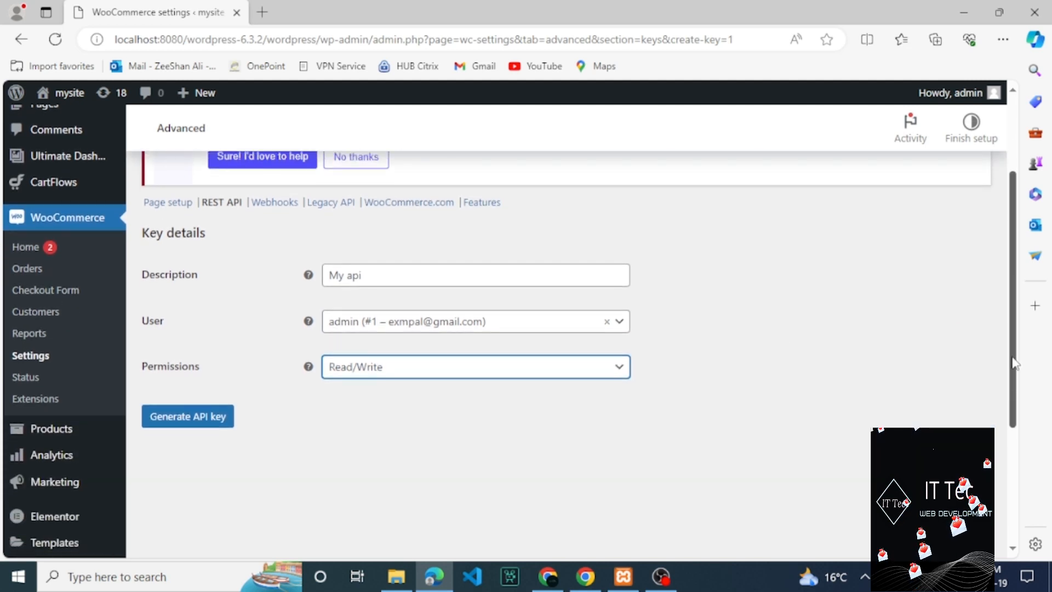
{"action": "left_click", "coordinate": [219, 417]}
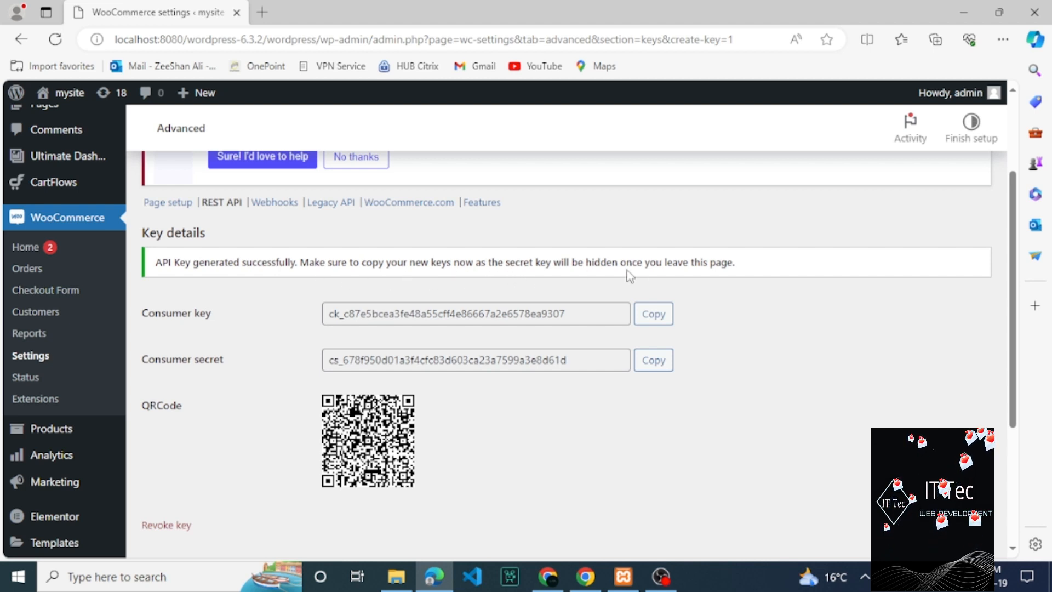
- Start adding a new webhook in the Webhooks section, dismissing the Ultimate Dashboard notices
{"action": "left_click", "coordinate": [274, 208]}
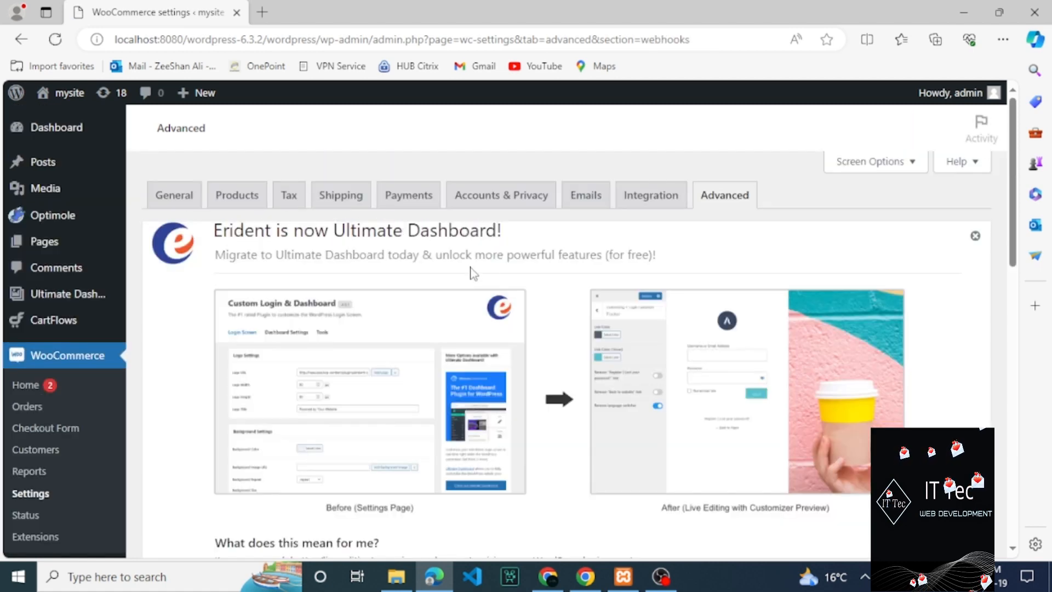
{"action": "left_click", "coordinate": [975, 236]}
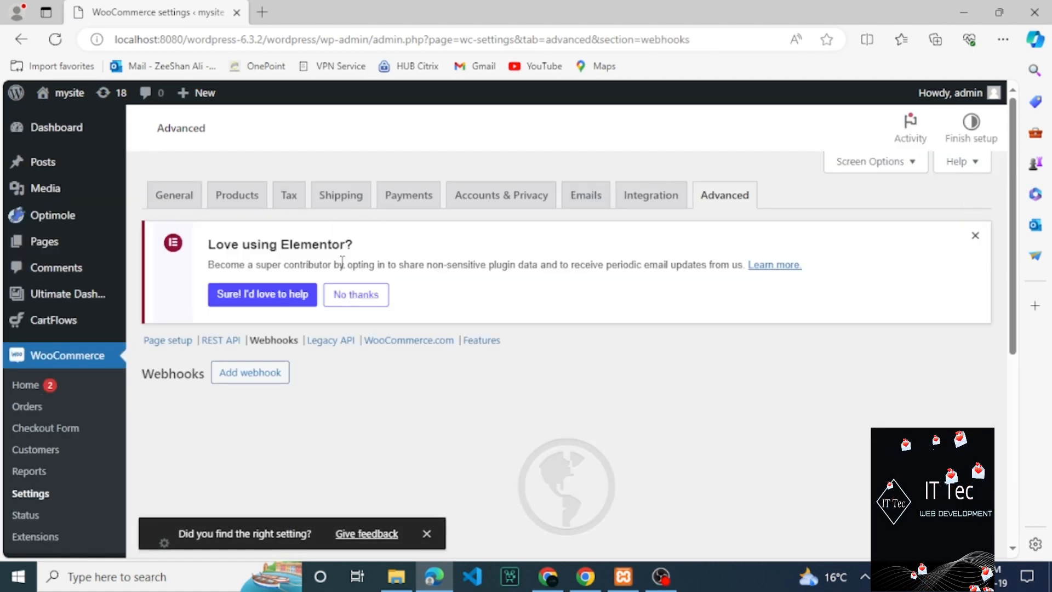
{"action": "left_click", "coordinate": [246, 371]}
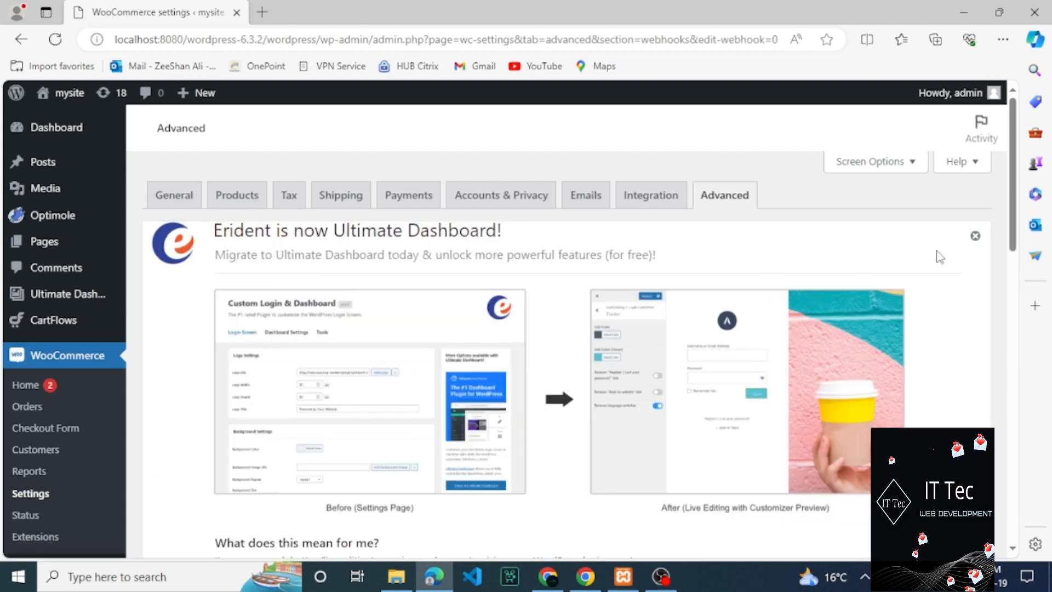
{"action": "left_click", "coordinate": [975, 237]}
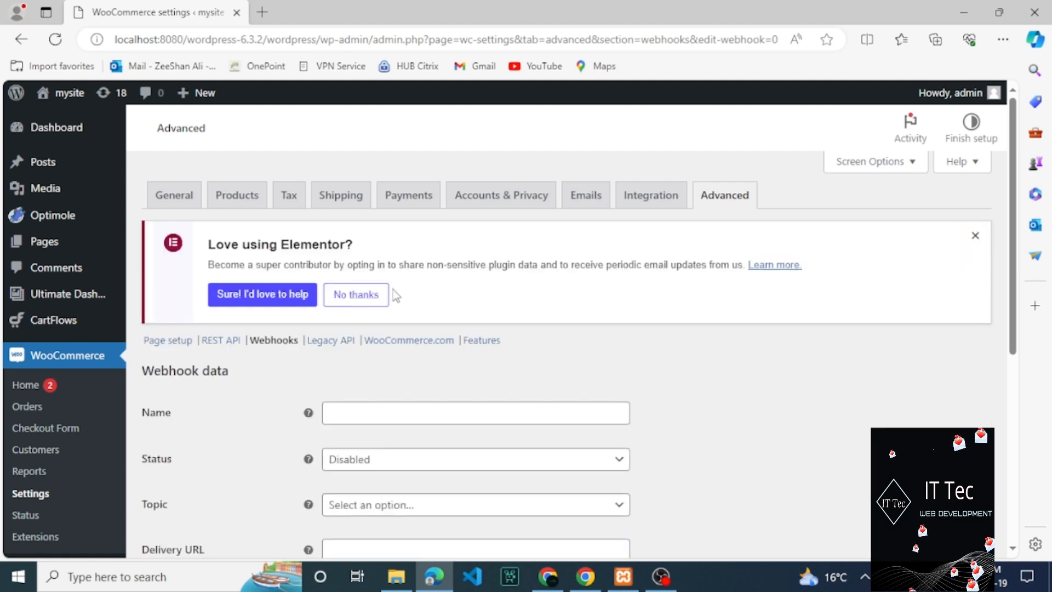
- Name the webhook "shoes walk d" and set its status to Active
{"action": "left_click", "coordinate": [367, 411]}
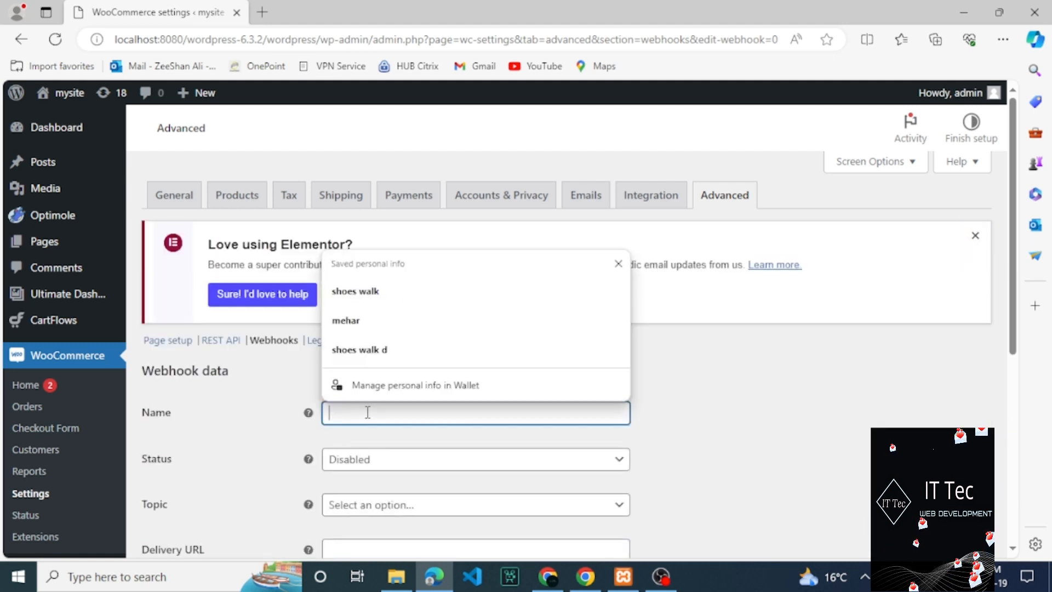
{"action": "left_click", "coordinate": [378, 349]}
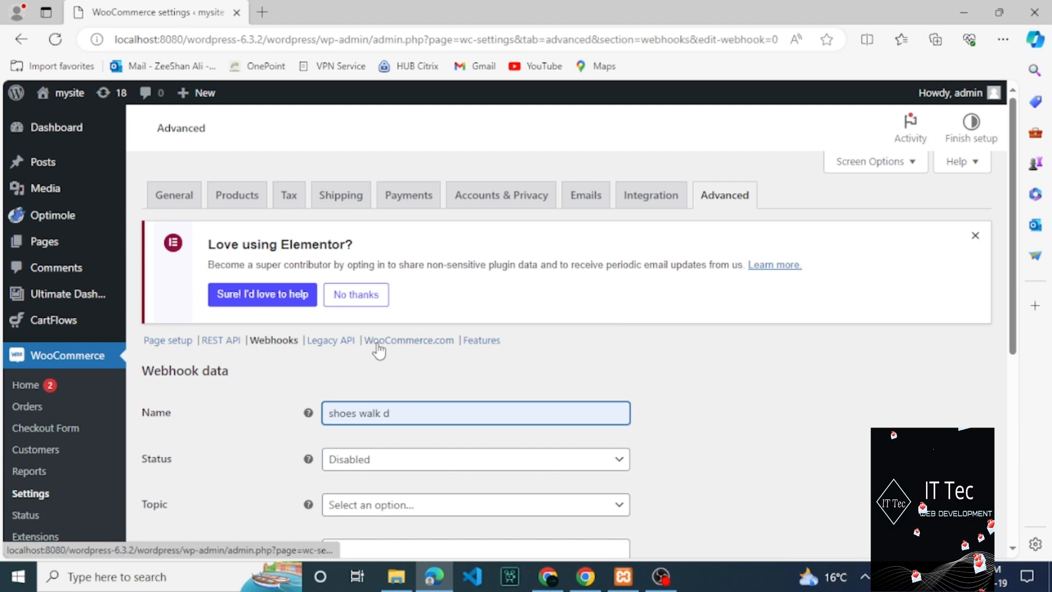
{"action": "left_click", "coordinate": [395, 470]}
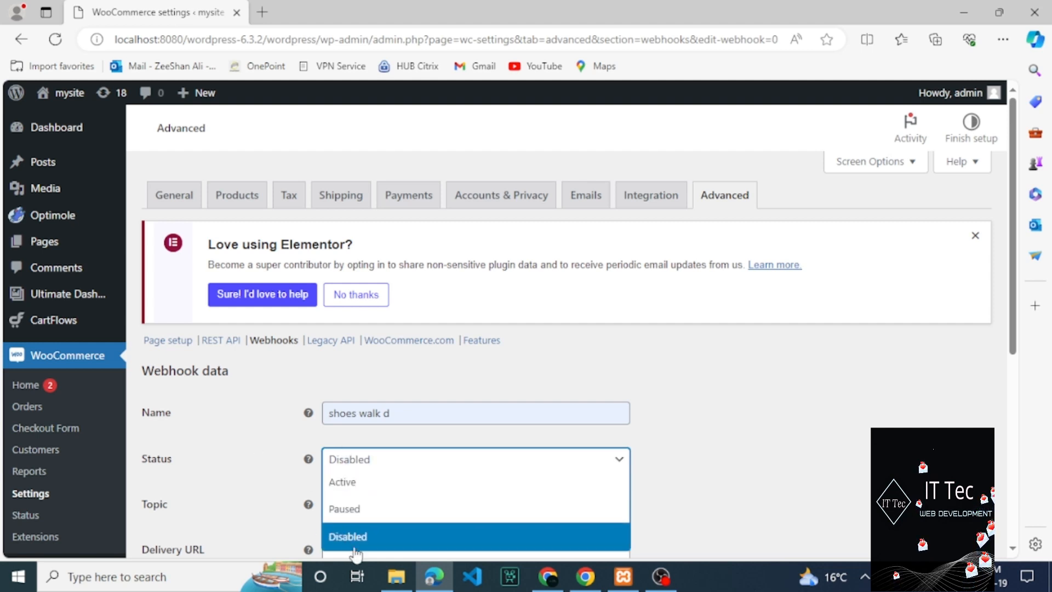
{"action": "left_click", "coordinate": [362, 482]}
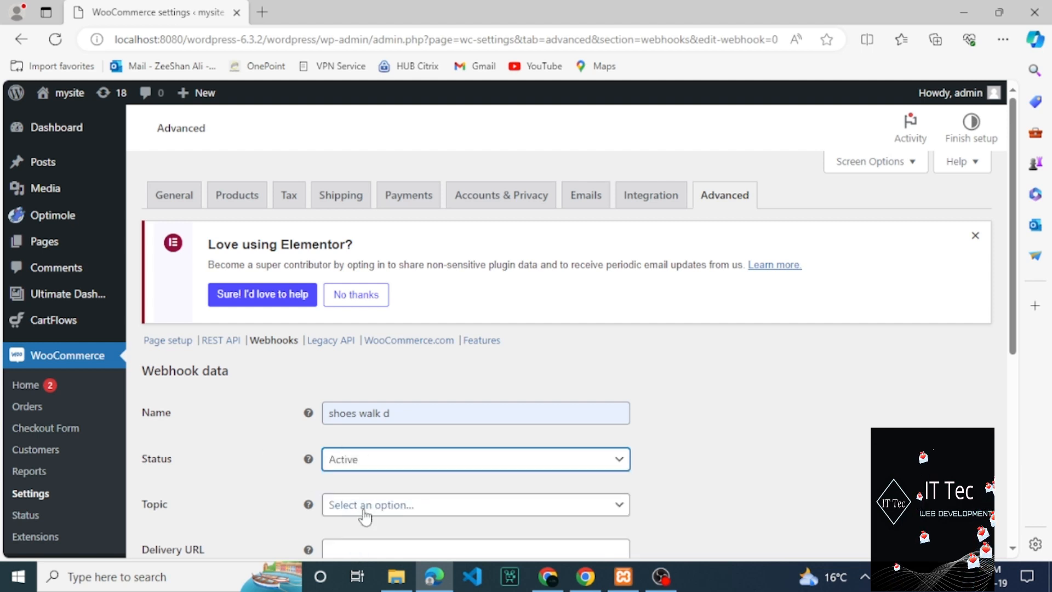
- Look through the webhook's event options and set its topic to Customer updated
{"action": "left_click", "coordinate": [363, 507]}
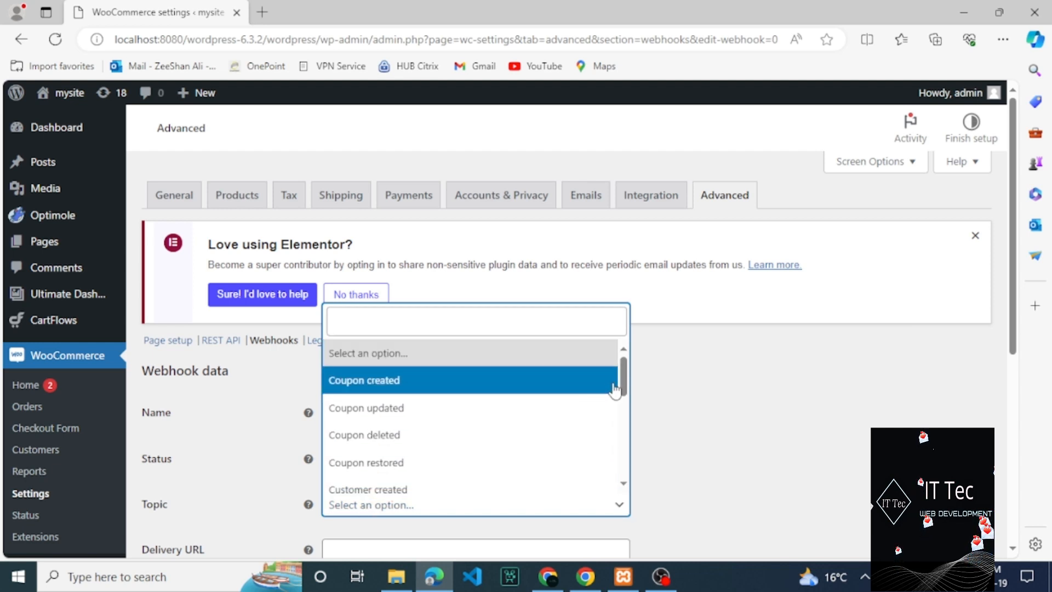
{"action": "left_click_drag", "start_coordinate": [625, 389], "coordinate": [625, 434]}
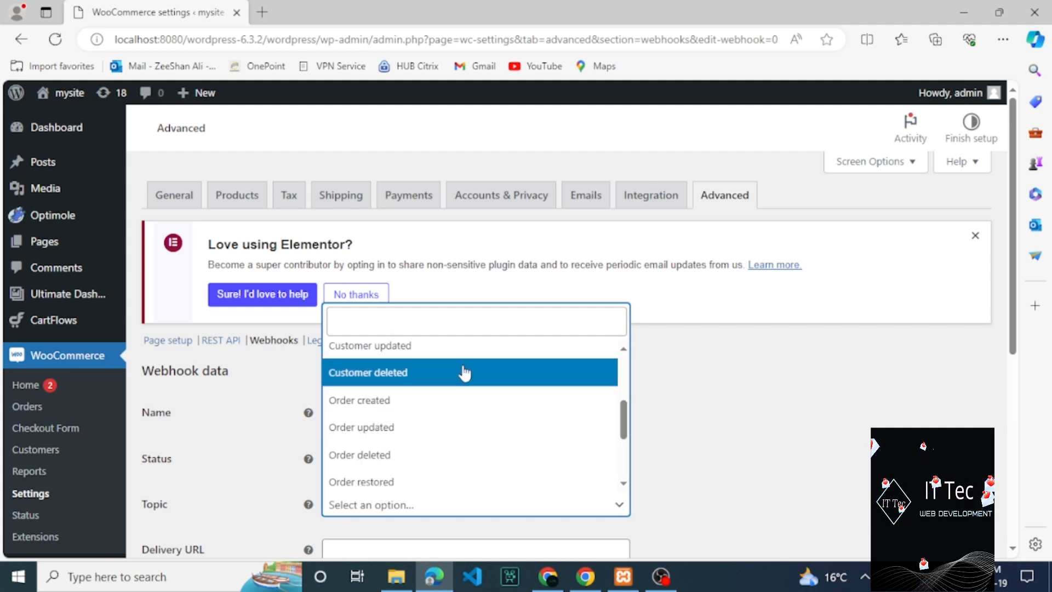
{"action": "left_click_drag", "start_coordinate": [623, 422], "coordinate": [653, 425]}
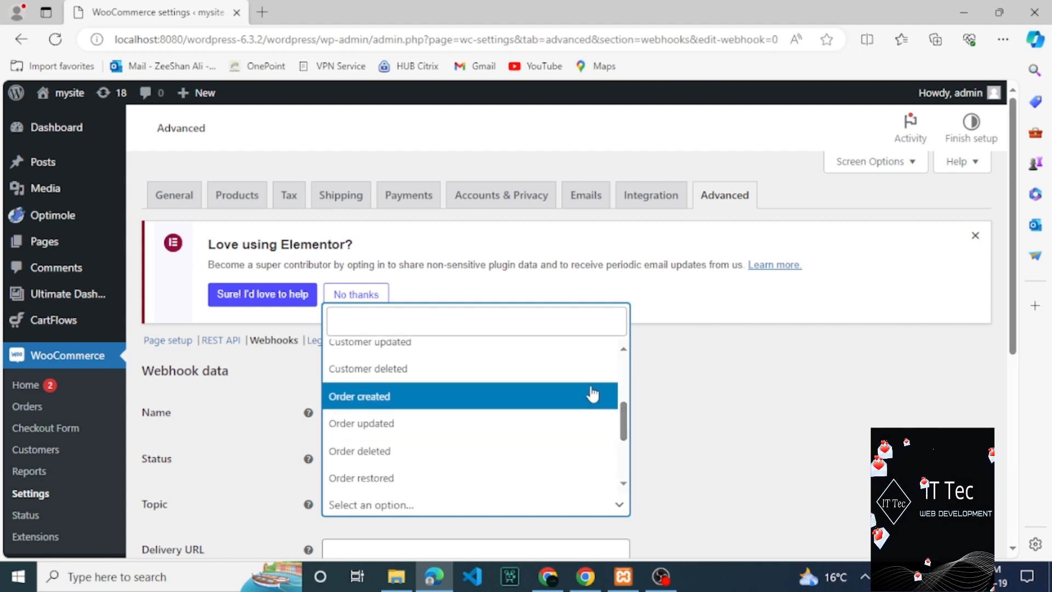
{"action": "left_click", "coordinate": [603, 353]}
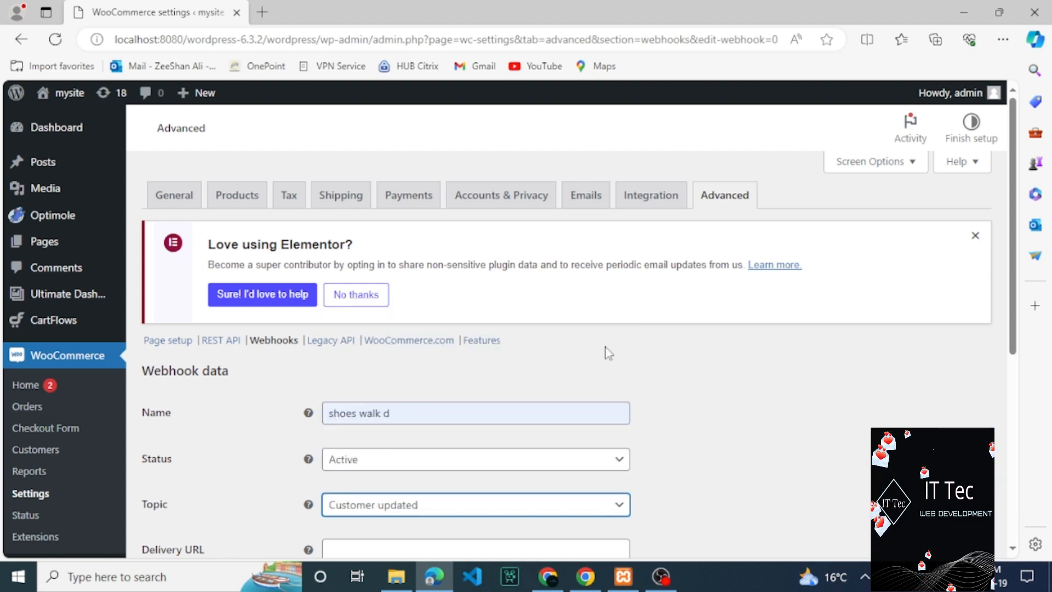
- Leave the webhook's delivery URL and secret empty and set its API version to Legacy API v3 (deprecated)
{"action": "left_click_drag", "start_coordinate": [1013, 348], "coordinate": [1014, 441]}
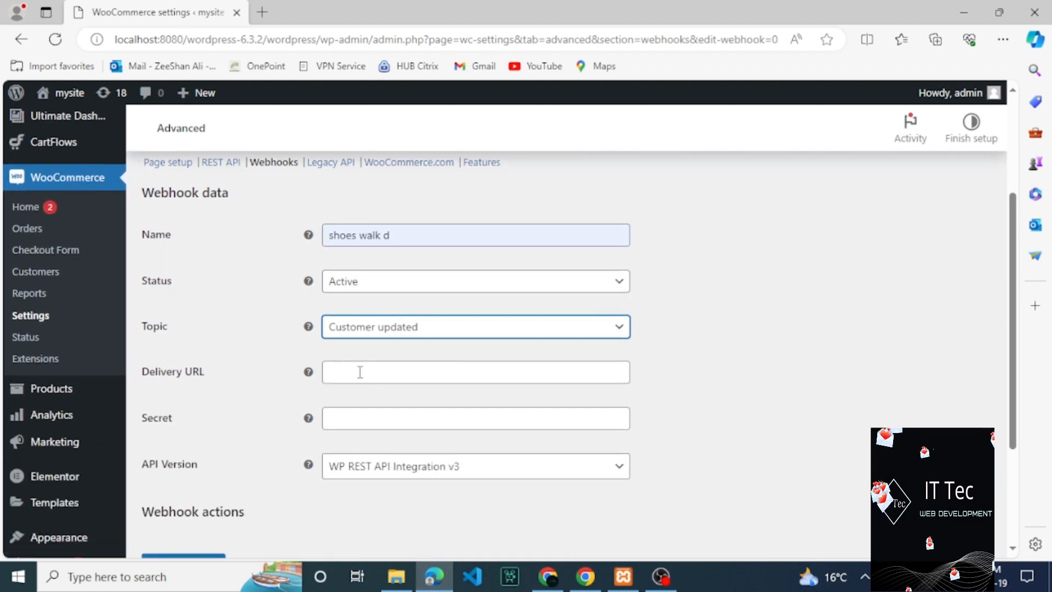
{"action": "left_click", "coordinate": [403, 372]}
{"action": "left_click", "coordinate": [352, 421]}
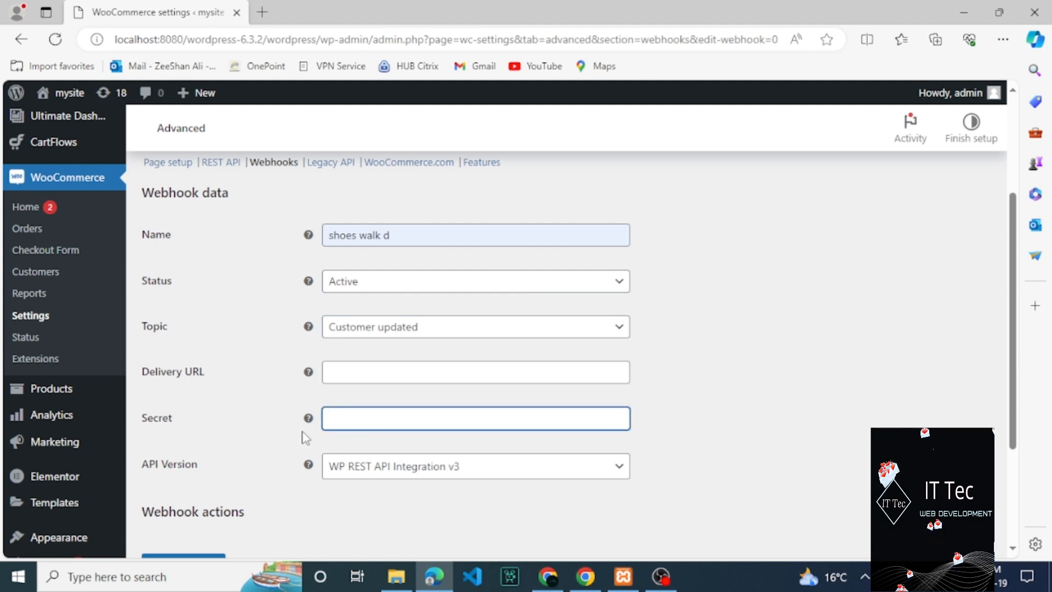
{"action": "left_click", "coordinate": [361, 477]}
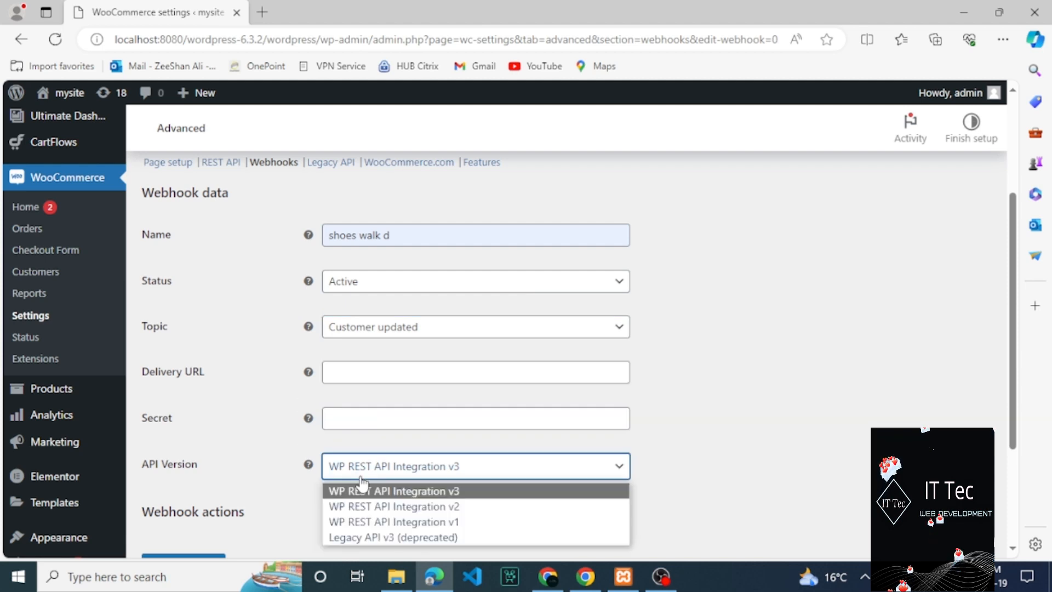
{"action": "left_click", "coordinate": [387, 543]}
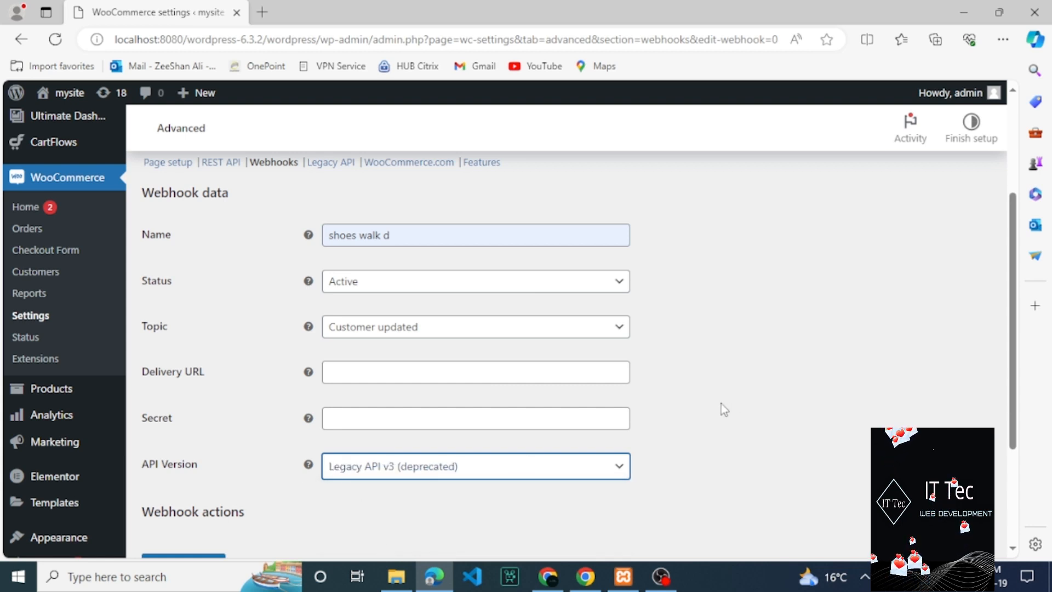
- Save the new webhook and dismiss the Ultimate Dashboard notice
{"action": "left_click_drag", "start_coordinate": [1013, 334], "coordinate": [1013, 406]}
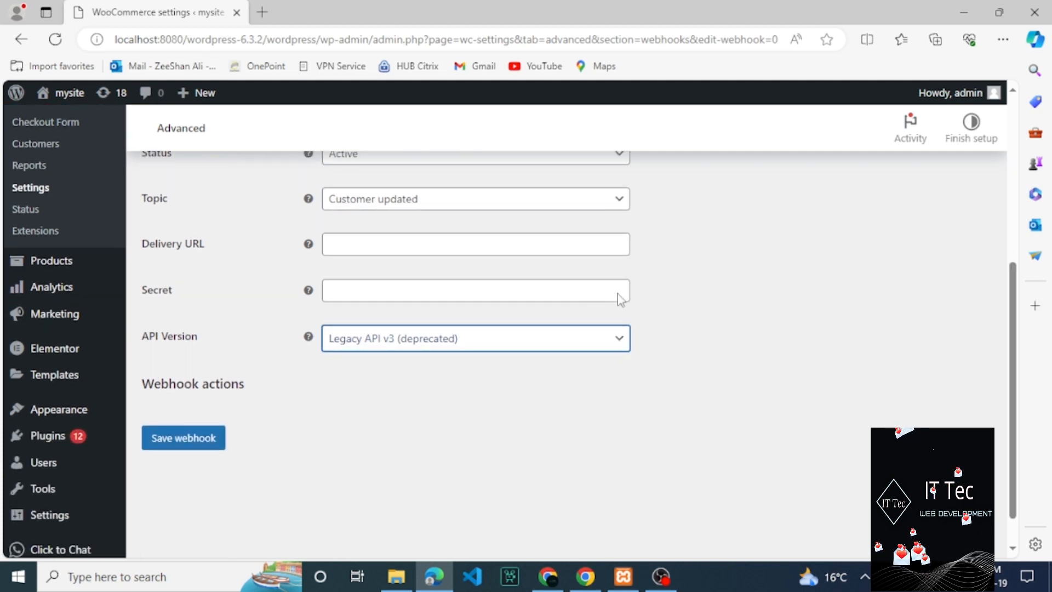
{"action": "left_click", "coordinate": [180, 441]}
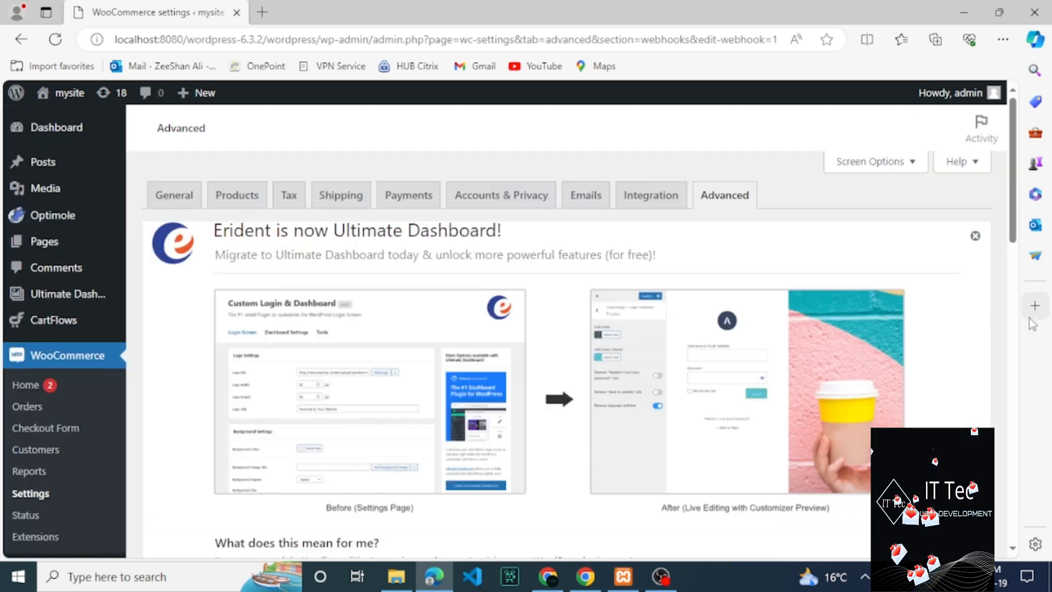
{"action": "left_click", "coordinate": [976, 236]}
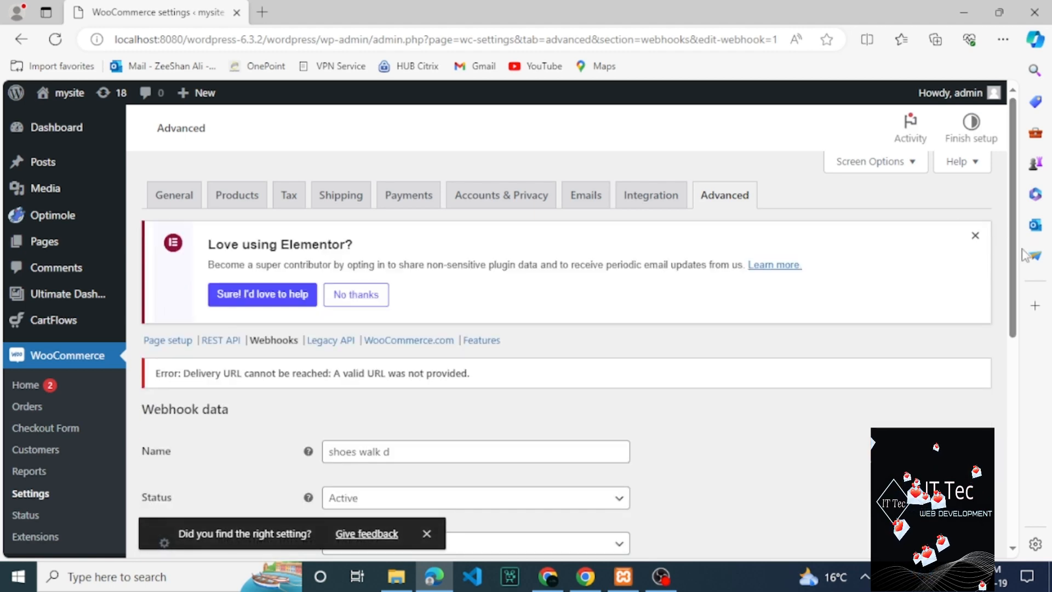
- Save the webhook a second time without a delivery URL and close the Ultimate Dashboard notice again
{"action": "left_click_drag", "start_coordinate": [1013, 307], "coordinate": [1006, 489]}
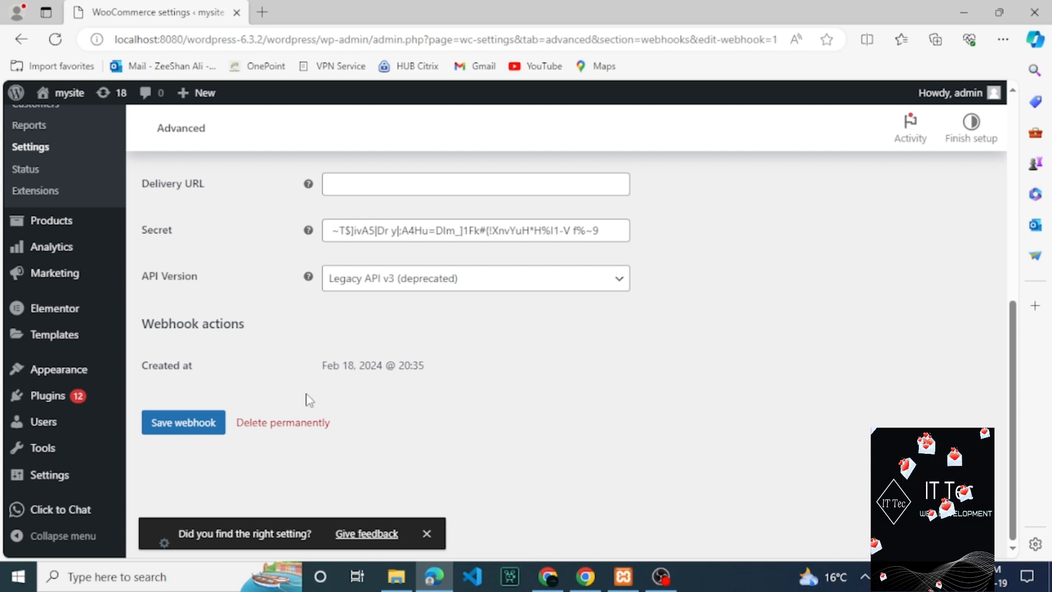
{"action": "left_click", "coordinate": [186, 431]}
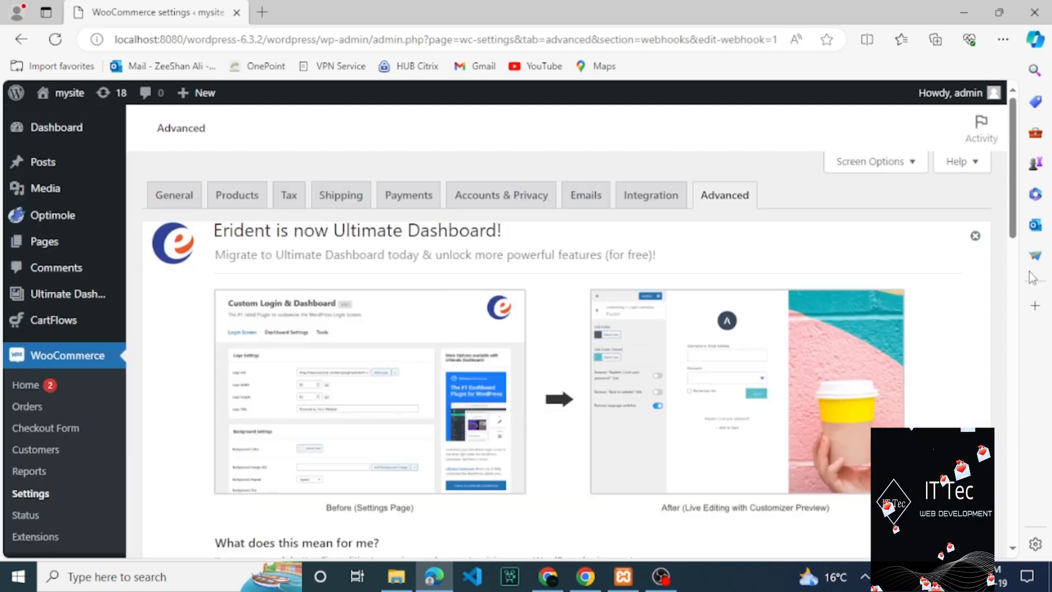
{"action": "left_click", "coordinate": [975, 237]}
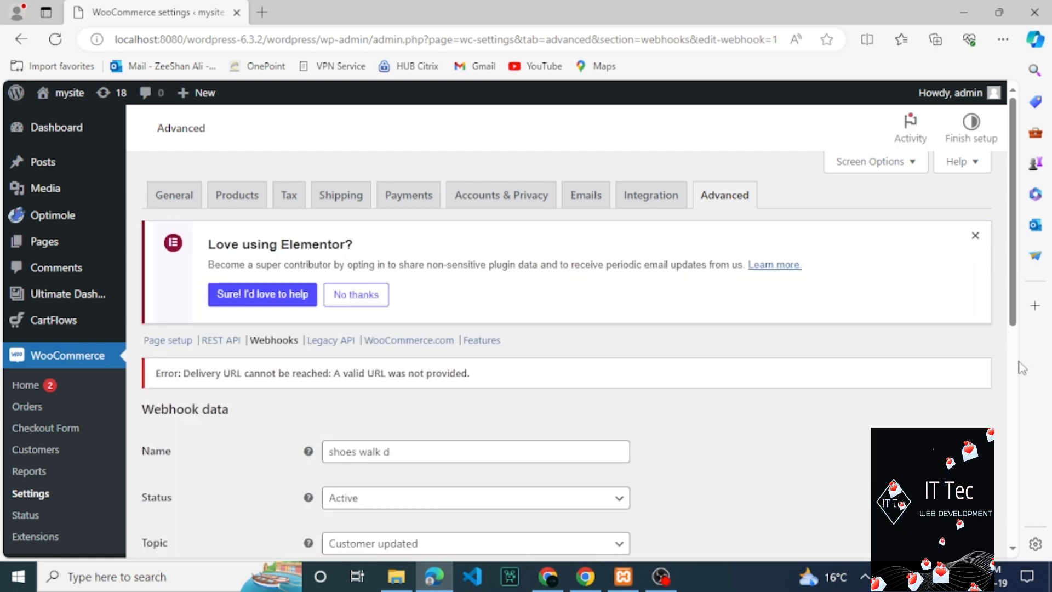
- Compare the webhook's creation and update times under Webhook actions
{"action": "scroll", "coordinate": [1019, 362], "scroll_direction": "down", "scroll_amount": 7}
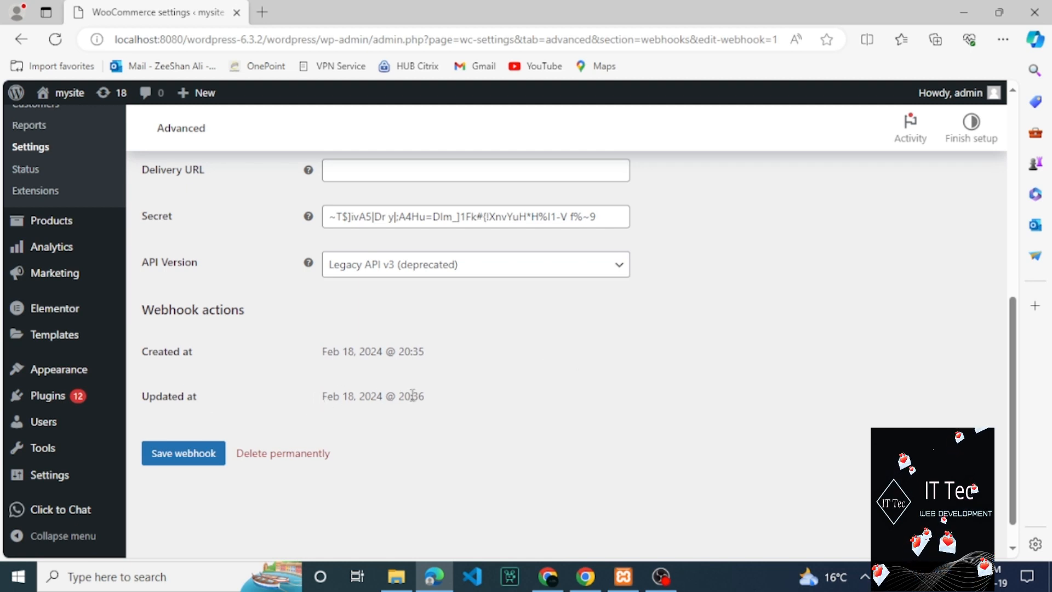
{"action": "left_click_drag", "start_coordinate": [432, 397], "coordinate": [404, 396]}
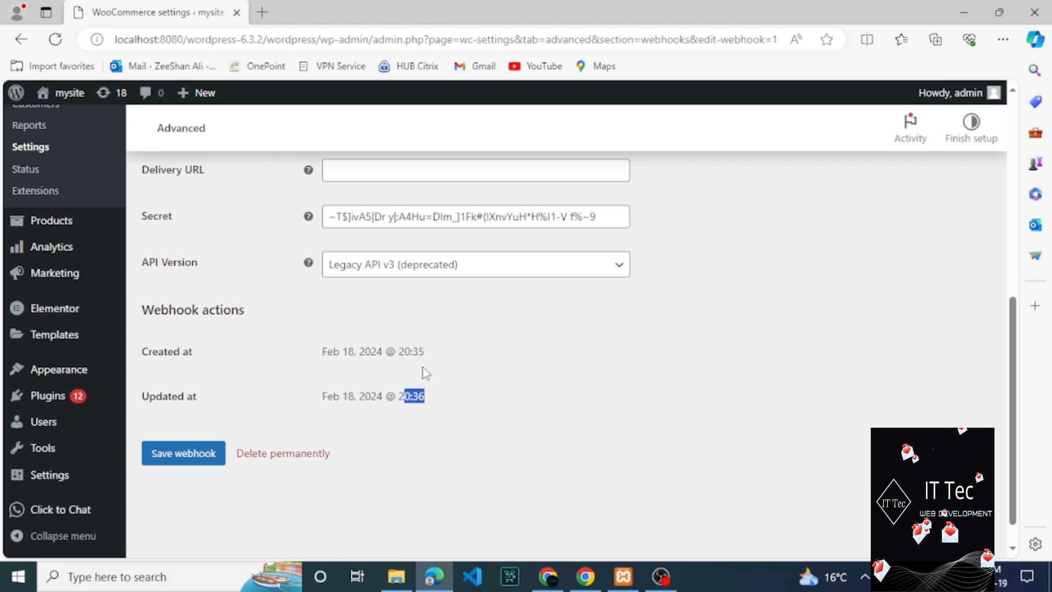
{"action": "left_click_drag", "start_coordinate": [425, 352], "coordinate": [397, 351]}
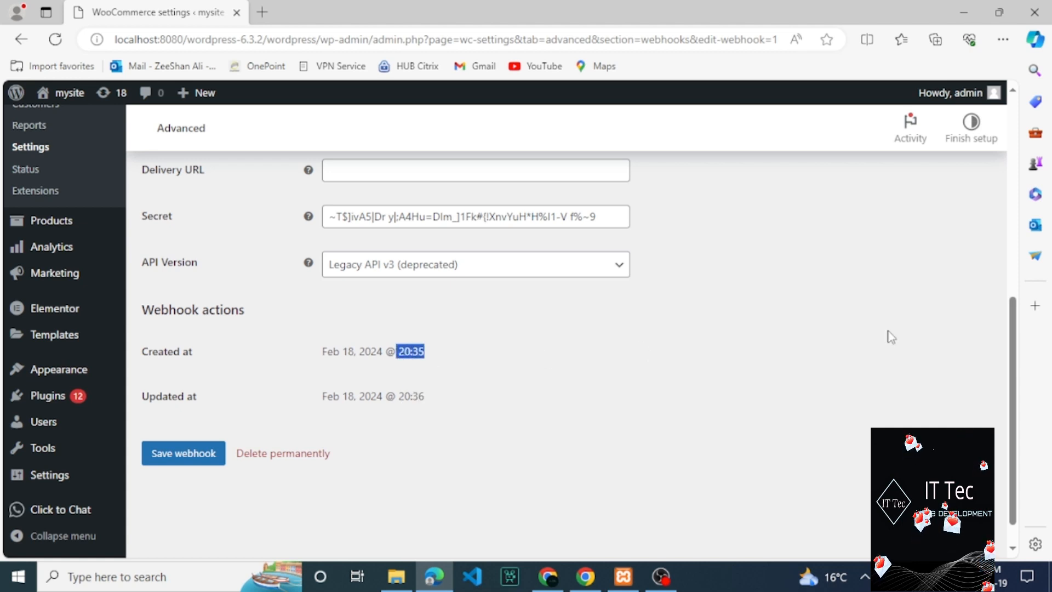
{"action": "left_click_drag", "start_coordinate": [1011, 406], "coordinate": [1010, 285]}
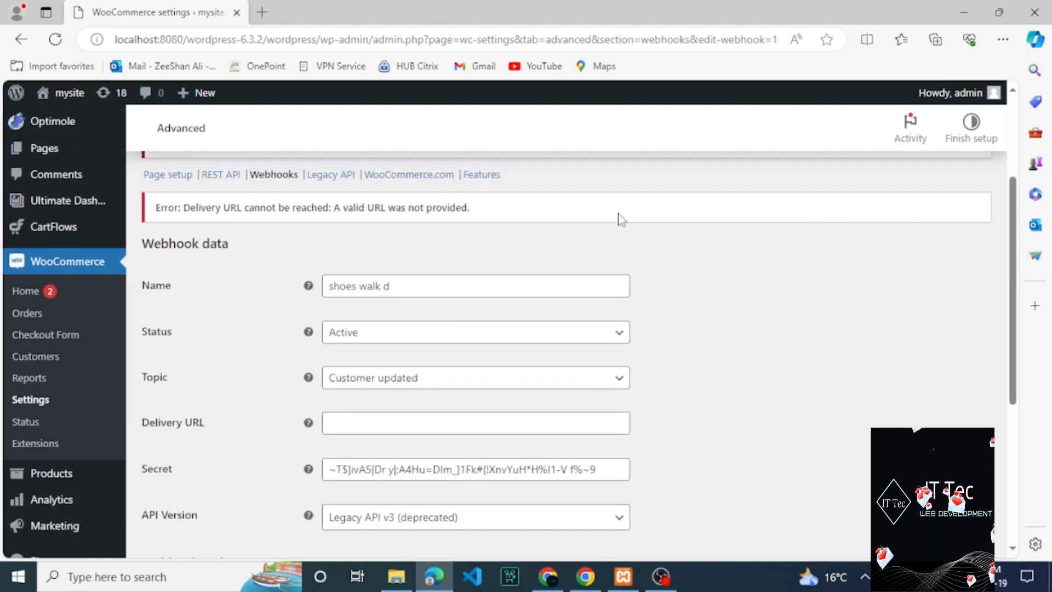
- Open the Page setup section, dismiss the notice and inspect the cart, My account and checkout page selections
{"action": "left_click", "coordinate": [179, 182]}
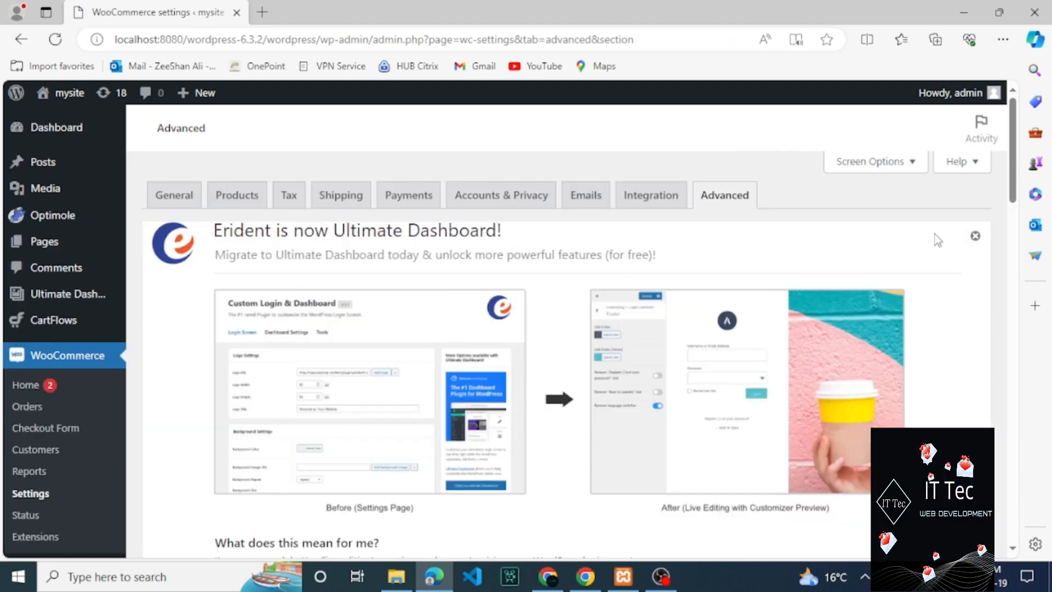
{"action": "left_click", "coordinate": [975, 235]}
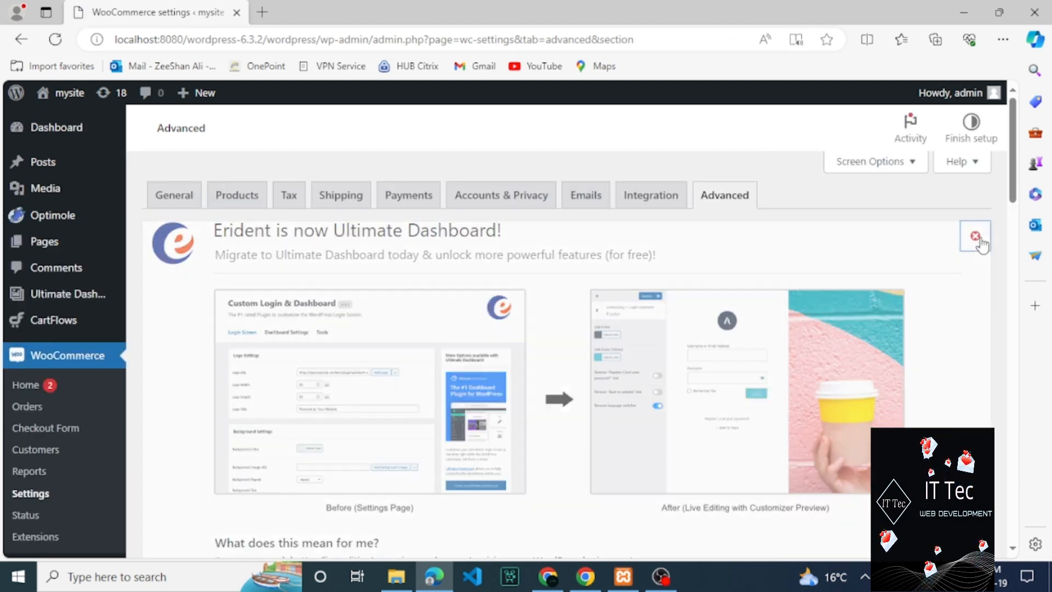
{"action": "left_click_drag", "start_coordinate": [1013, 223], "coordinate": [1017, 301]}
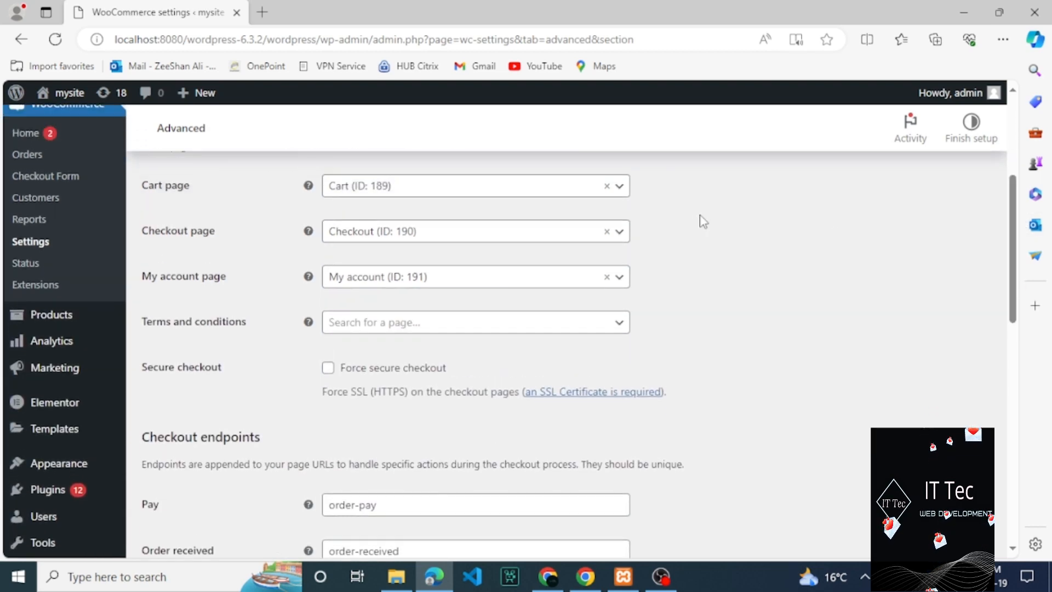
{"action": "left_click", "coordinate": [549, 193]}
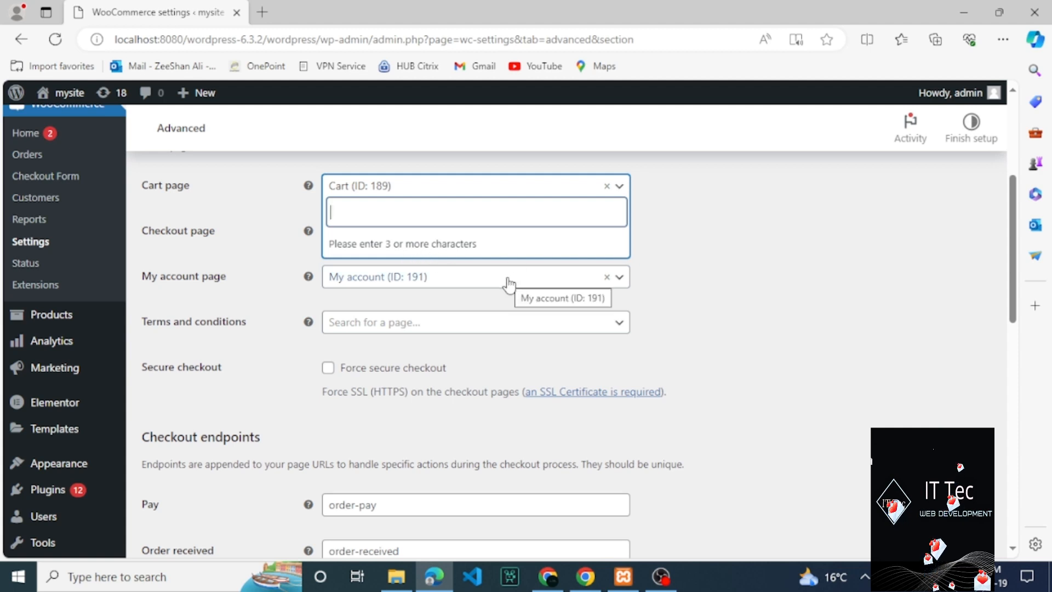
{"action": "left_click", "coordinate": [373, 279]}
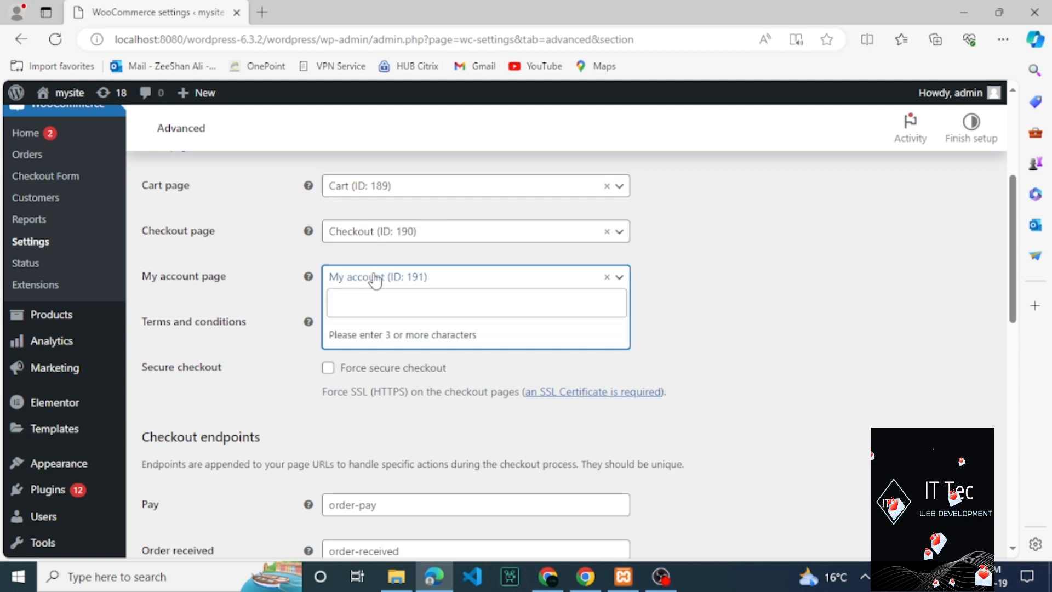
{"action": "left_click", "coordinate": [373, 230]}
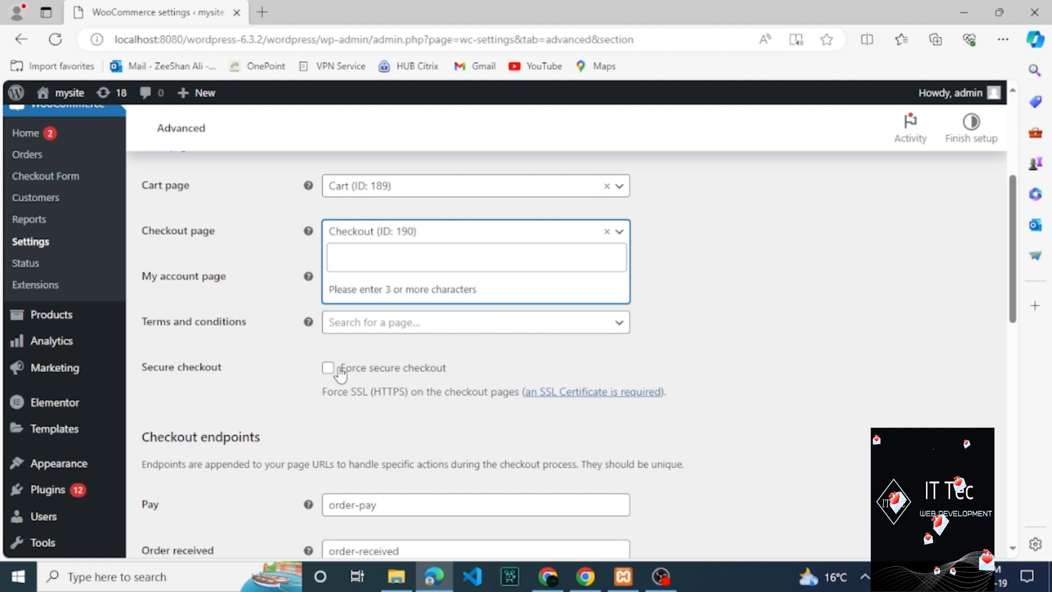
- Look over the account endpoints in the page setup, including the payment methods endpoint
{"action": "left_click_drag", "start_coordinate": [1015, 261], "coordinate": [1014, 470]}
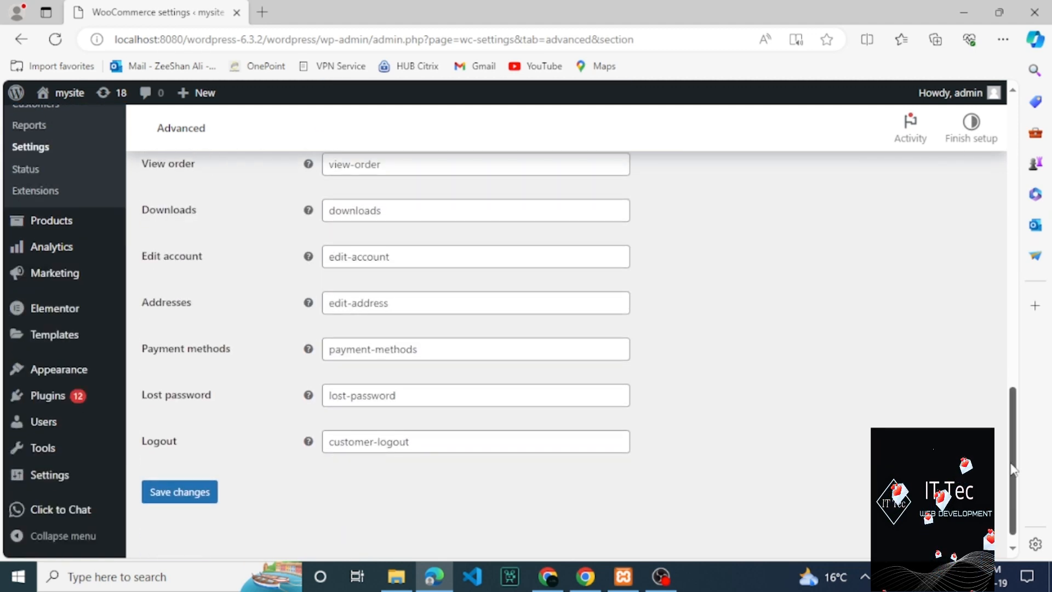
{"action": "left_click", "coordinate": [540, 346]}
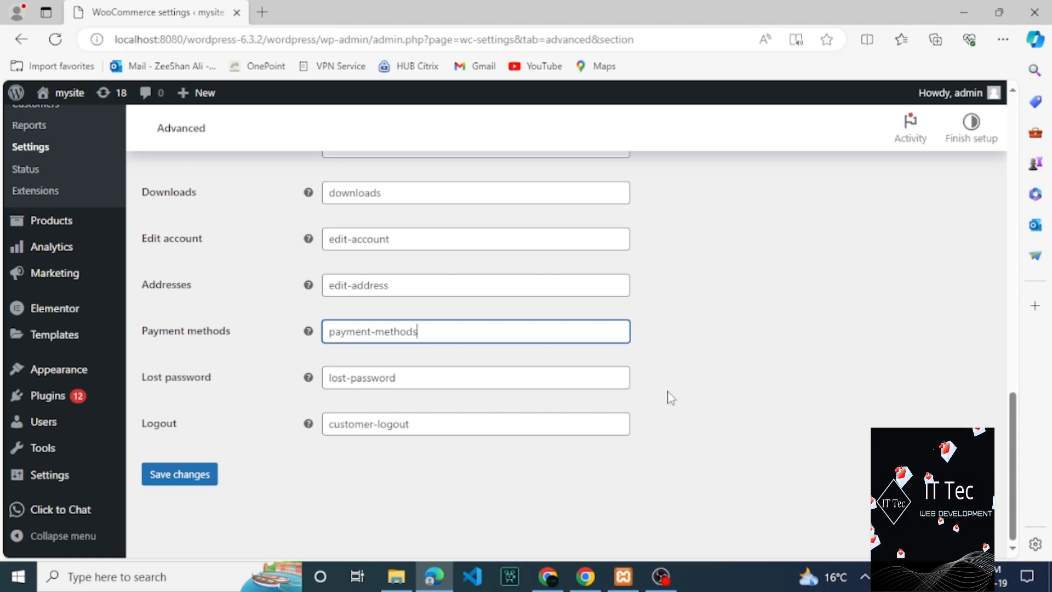
{"action": "left_click_drag", "start_coordinate": [1014, 400], "coordinate": [1010, 163]}
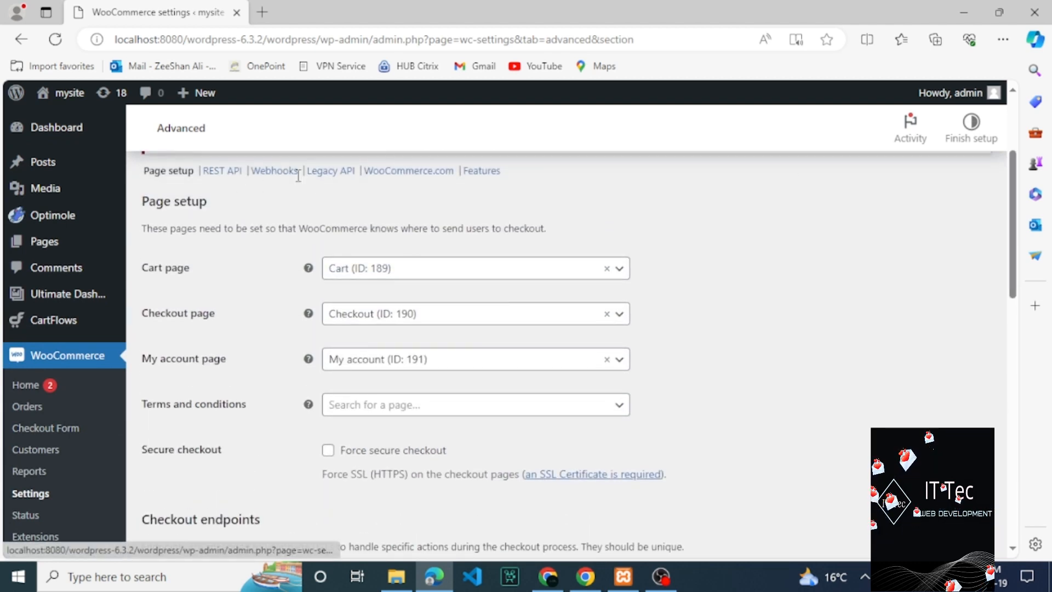
- Open the WooCommerce.com section, dismiss the notice and review the usage tracking and marketplace suggestion settings
{"action": "left_click", "coordinate": [450, 172]}
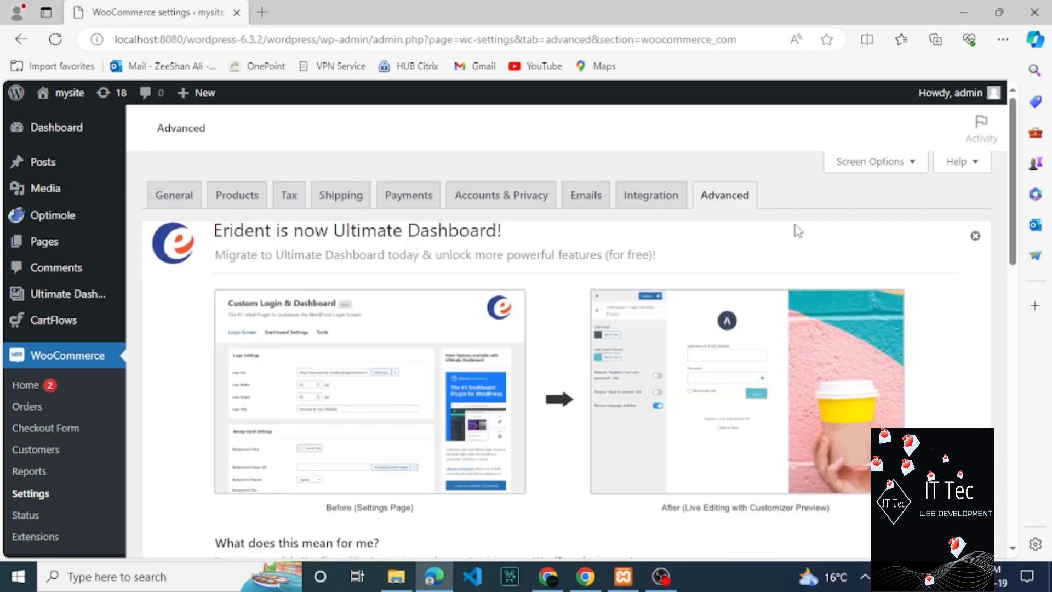
{"action": "left_click", "coordinate": [976, 236]}
{"action": "left_click_drag", "start_coordinate": [1013, 260], "coordinate": [1015, 387]}
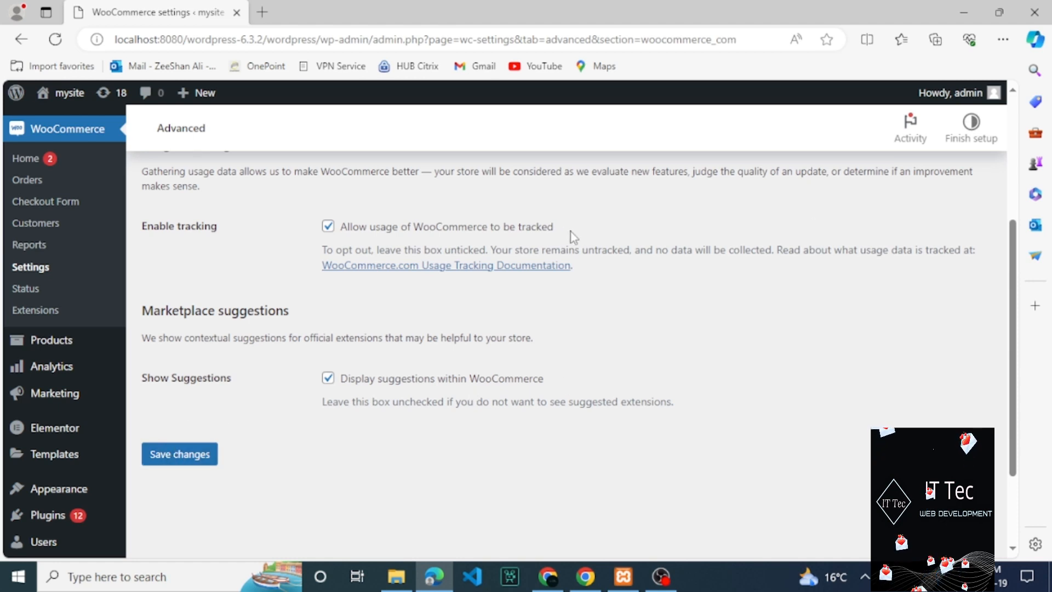
{"action": "scroll", "coordinate": [1011, 204], "scroll_direction": "up", "scroll_amount": 5}
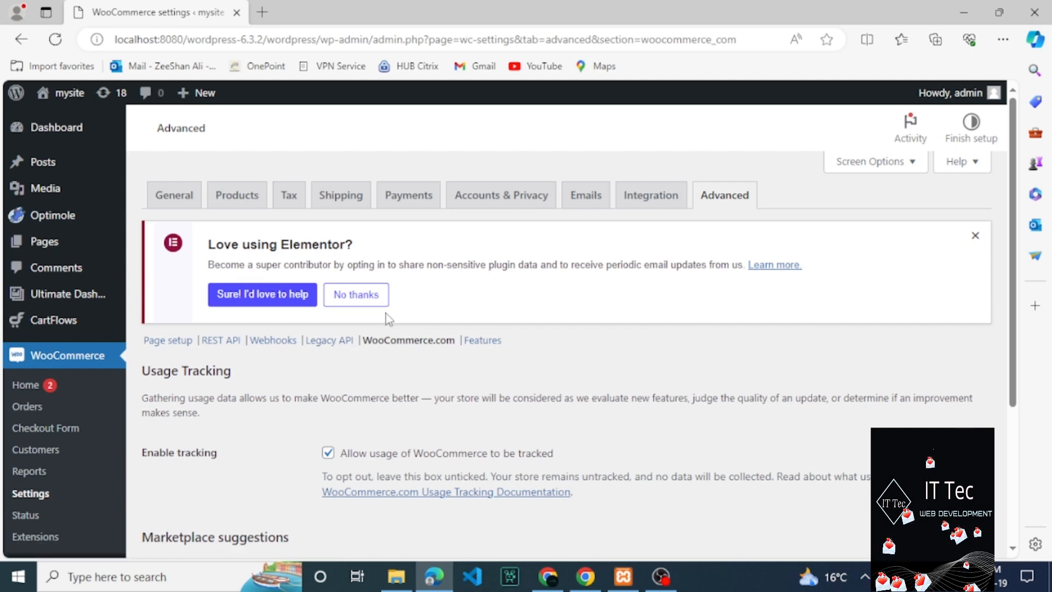
- Open the Features section, dismiss the notice and review the order data storage, analytics, marketplace and experimental feature options
{"action": "left_click", "coordinate": [482, 341]}
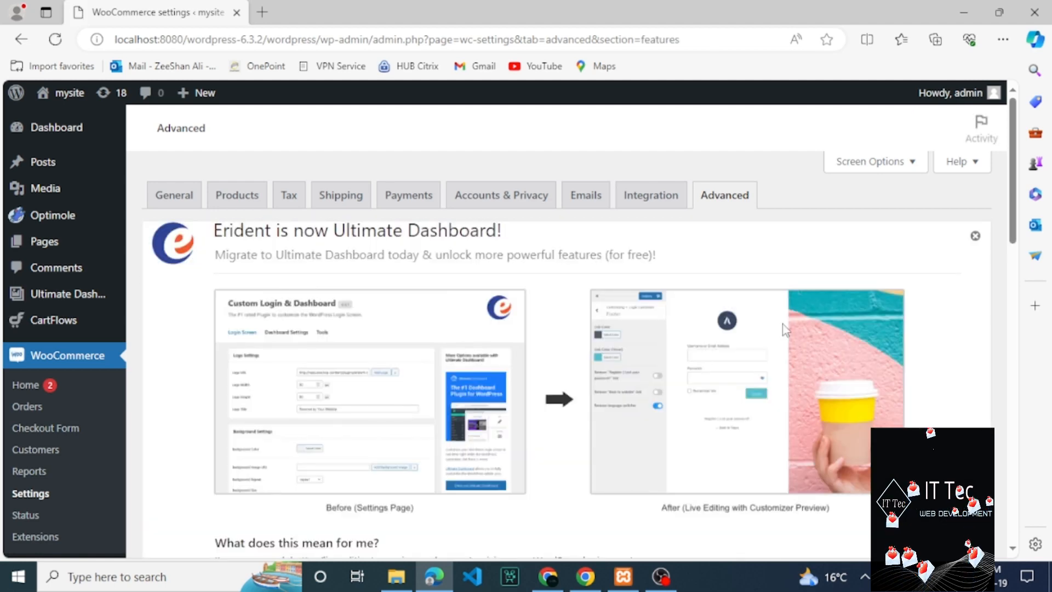
{"action": "left_click", "coordinate": [975, 236]}
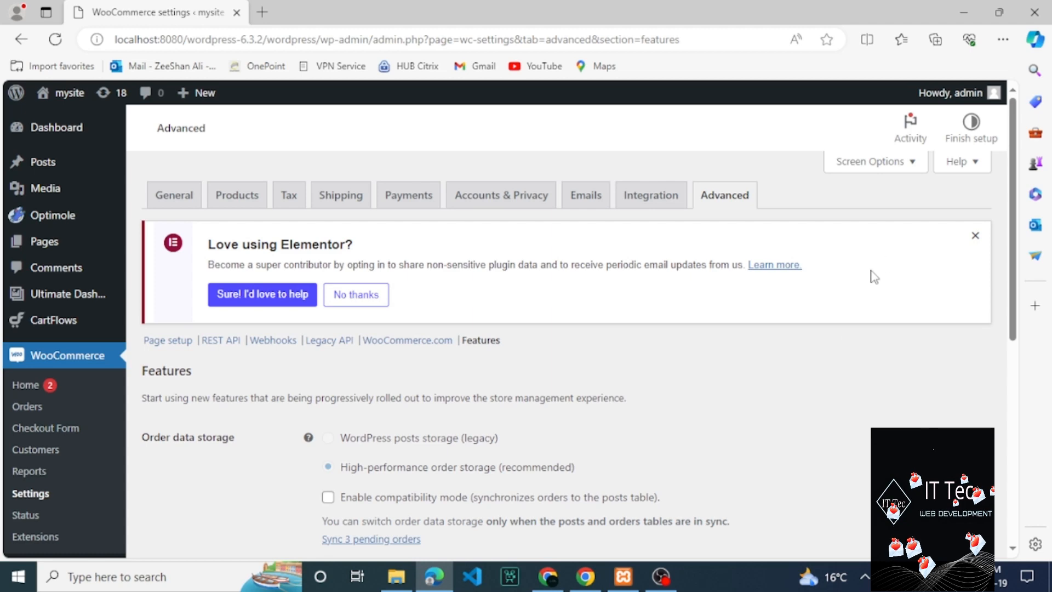
{"action": "scroll", "coordinate": [967, 368], "scroll_direction": "down", "scroll_amount": 4}
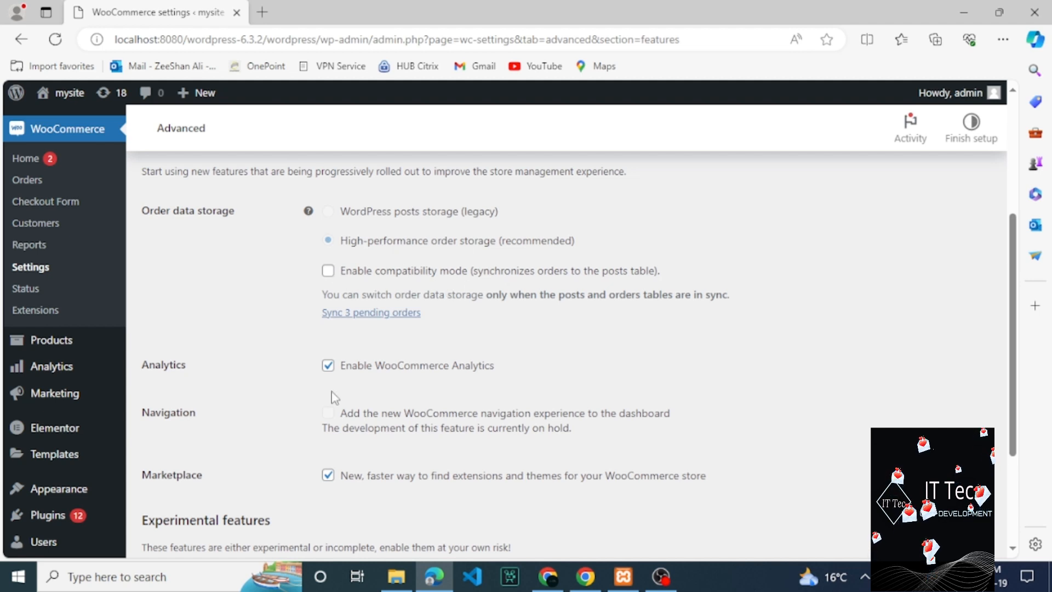
{"action": "scroll", "coordinate": [497, 398], "scroll_direction": "down", "scroll_amount": 3}
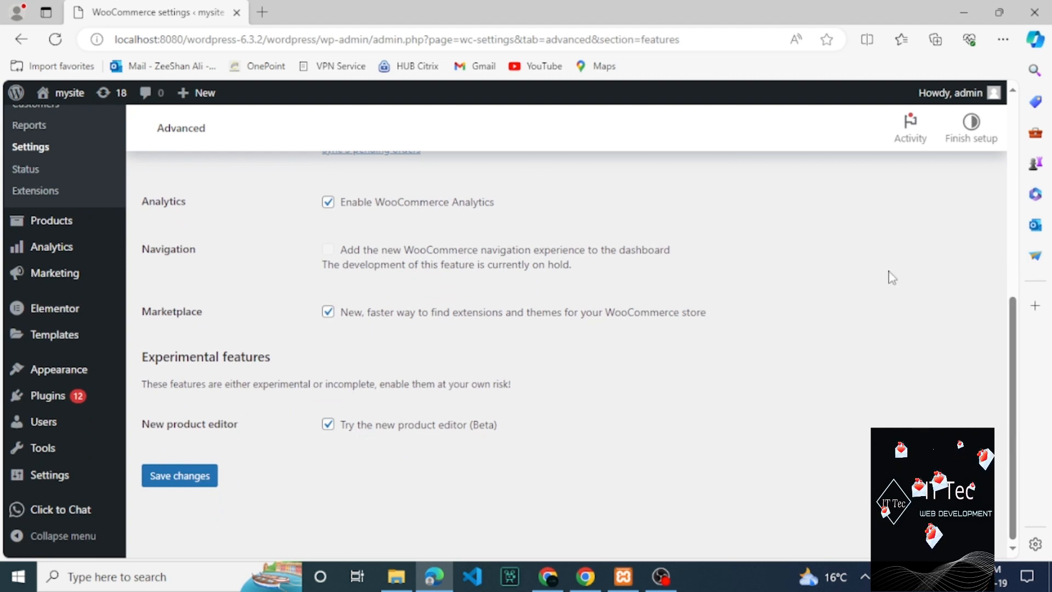
{"action": "scroll", "coordinate": [1012, 281], "scroll_direction": "up", "scroll_amount": 7}
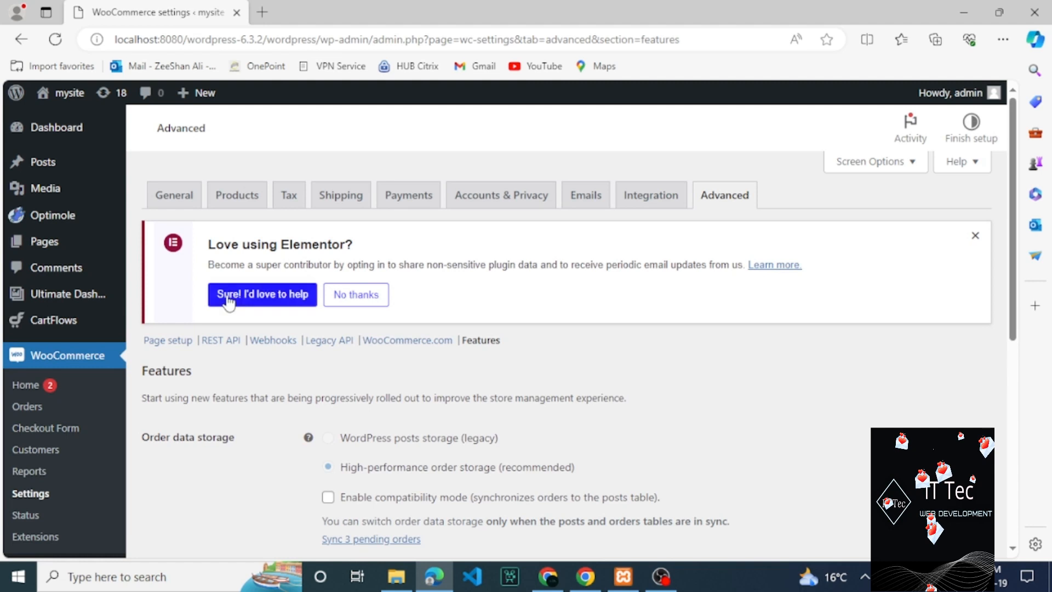
- Open the Legacy API section and dismiss the Ultimate Dashboard notice
{"action": "left_click", "coordinate": [336, 344]}
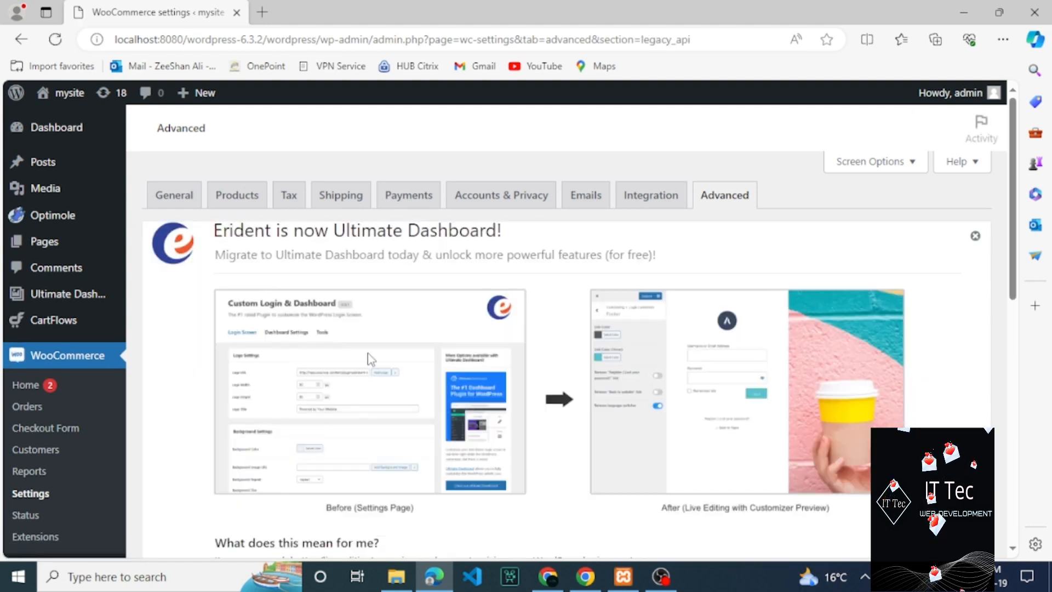
{"action": "left_click", "coordinate": [975, 237]}
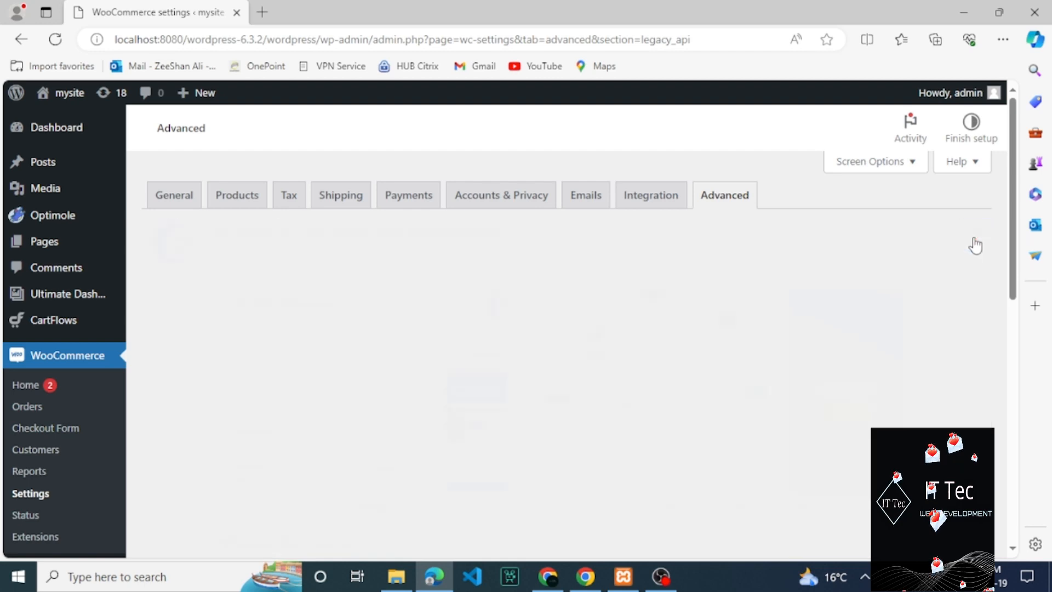